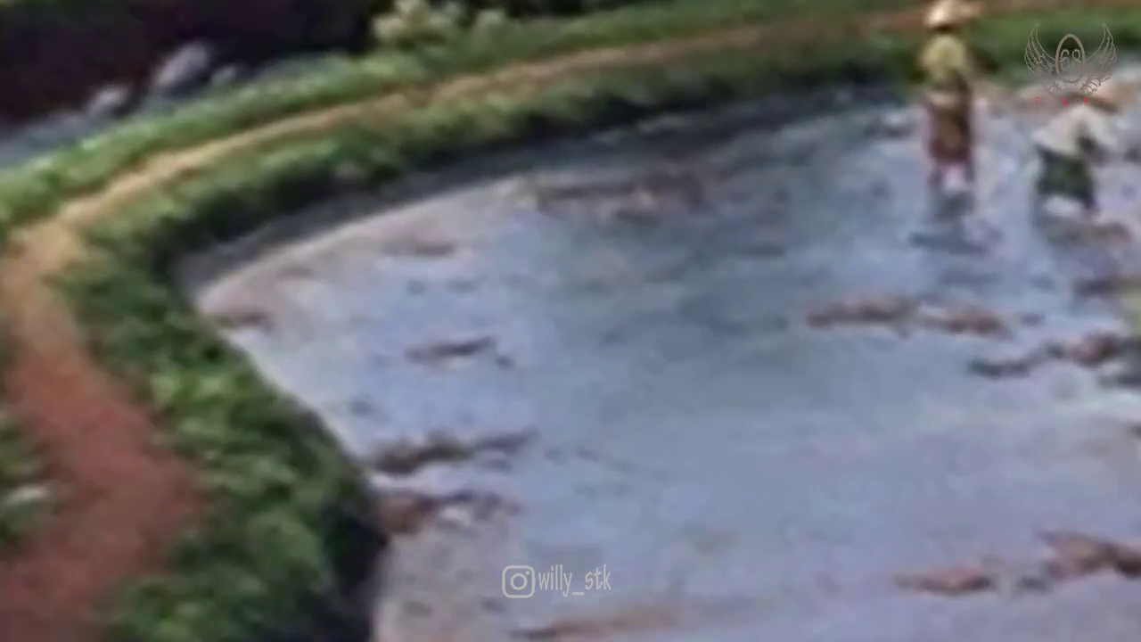
# Step: In Chrome, paste the Drive link to open the 'ets2 1.30 + 56 dlc.rar' file page
pyautogui.click(191, 630)
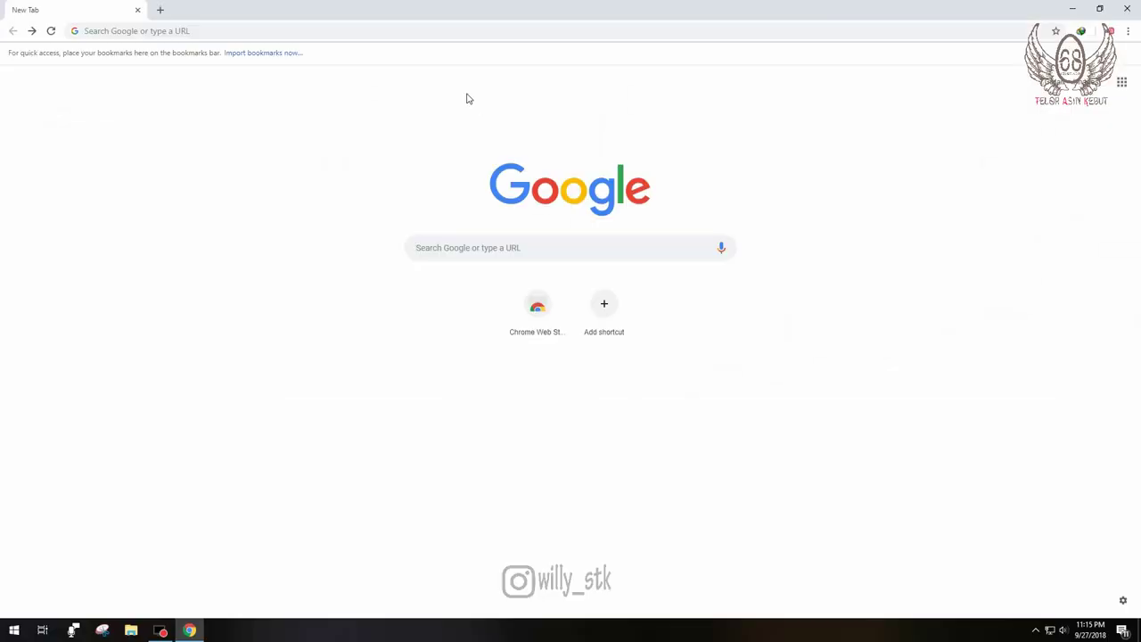
pyautogui.click(437, 32)
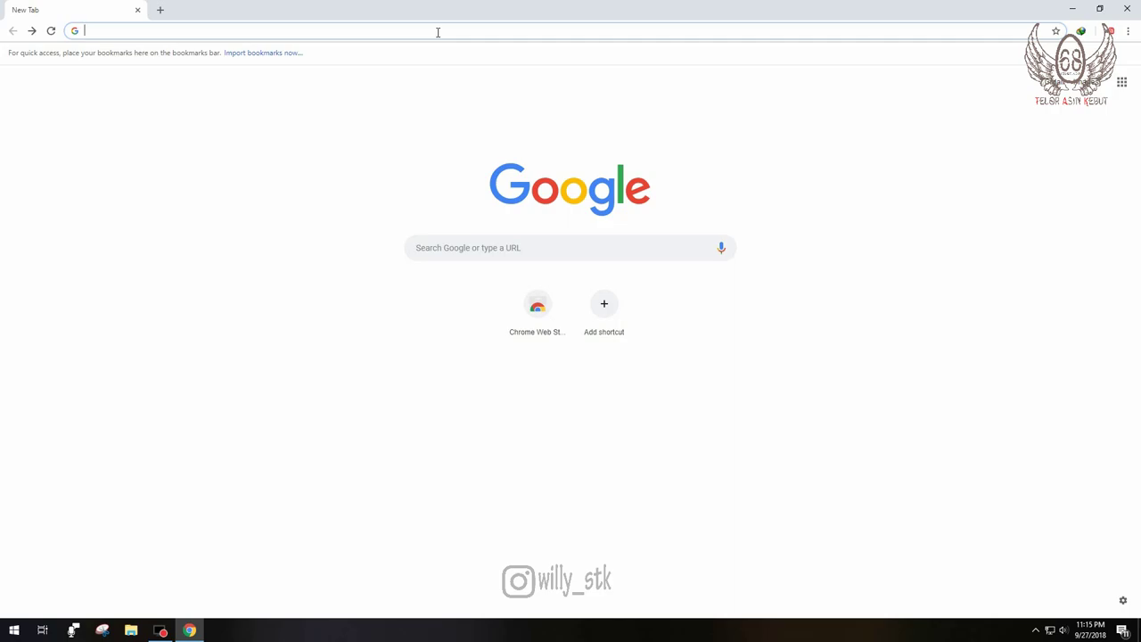
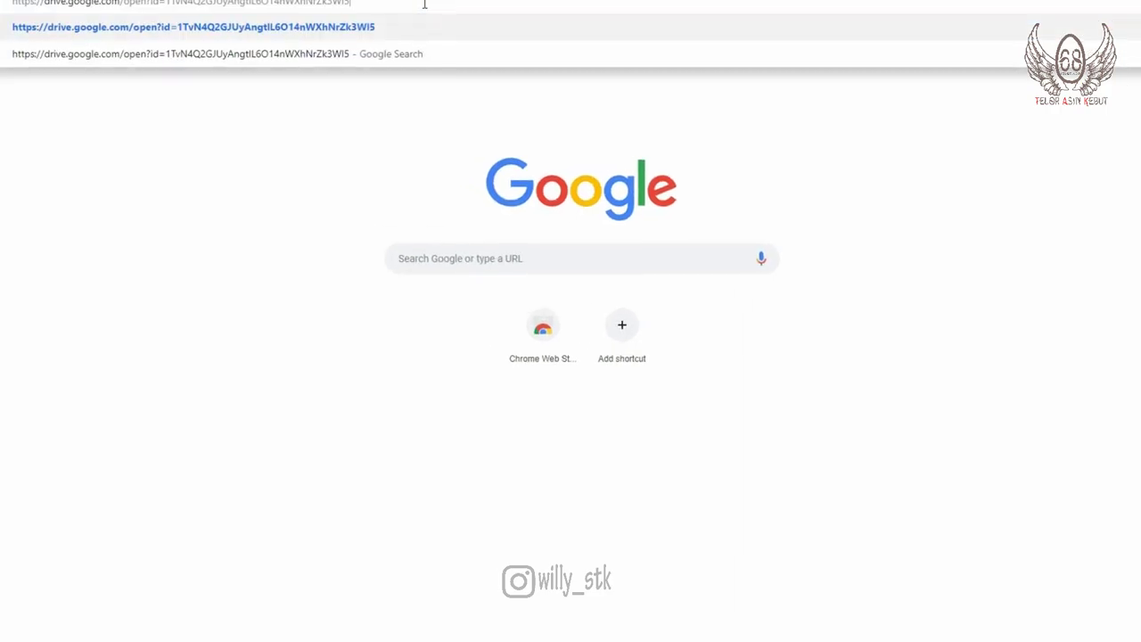
pyautogui.press('Return')
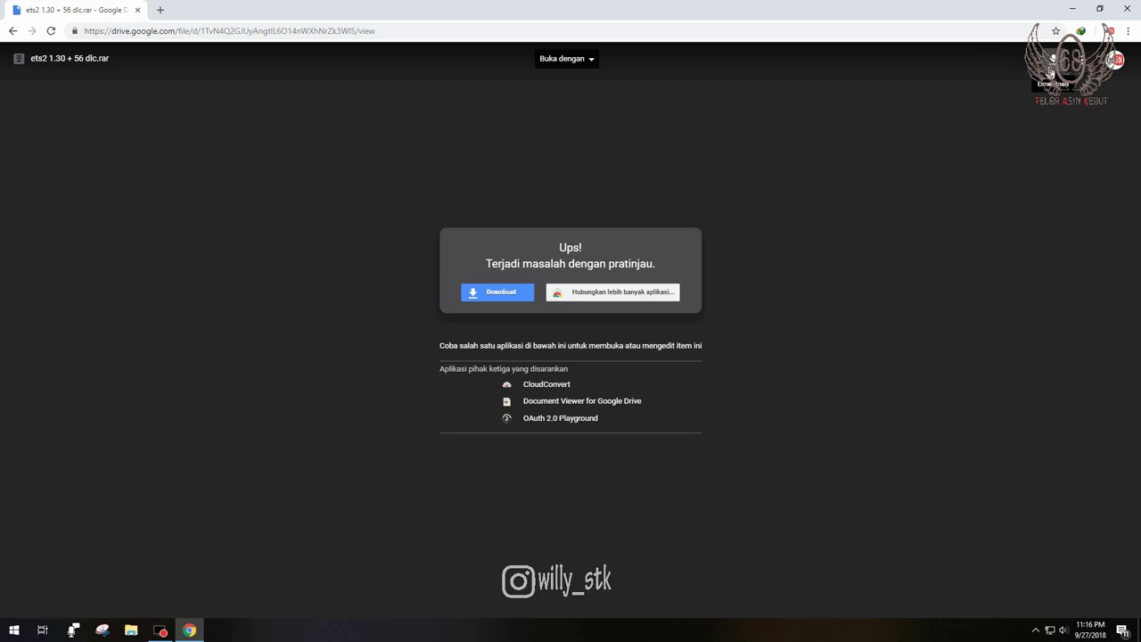
# Step: Download the ets2 archive from Drive, accepting the 'Tetap download' virus-scan warning
pyautogui.click(1050, 69)
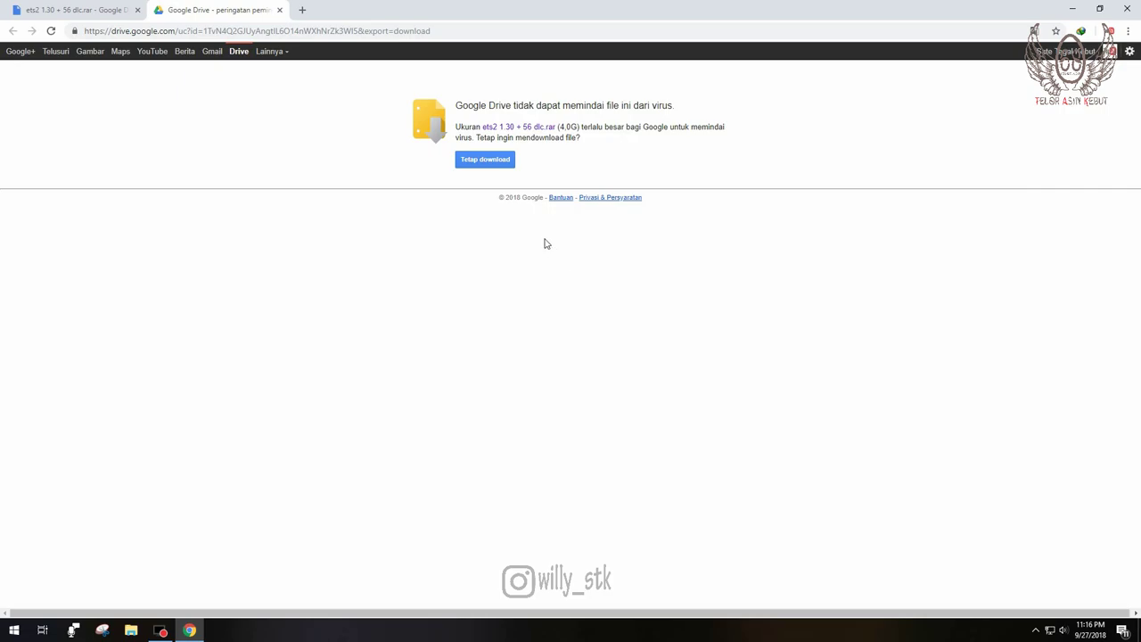
pyautogui.click(493, 160)
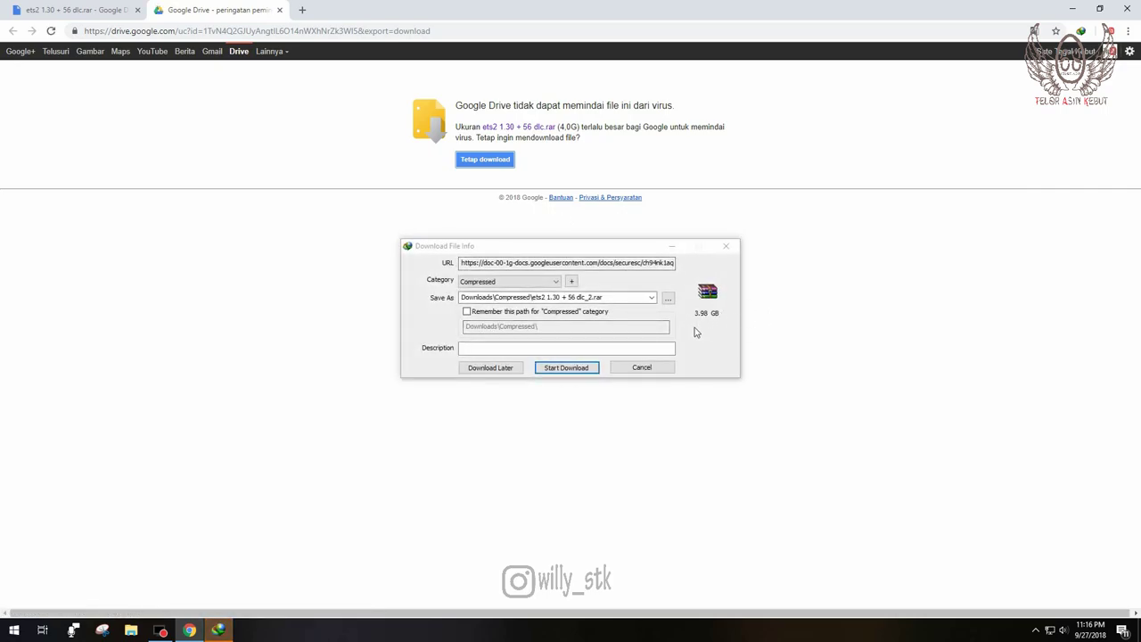
# Step: Start the 3.98 GB IDM download, close its progress window, minimize Chrome and refresh the desktop
pyautogui.click(570, 367)
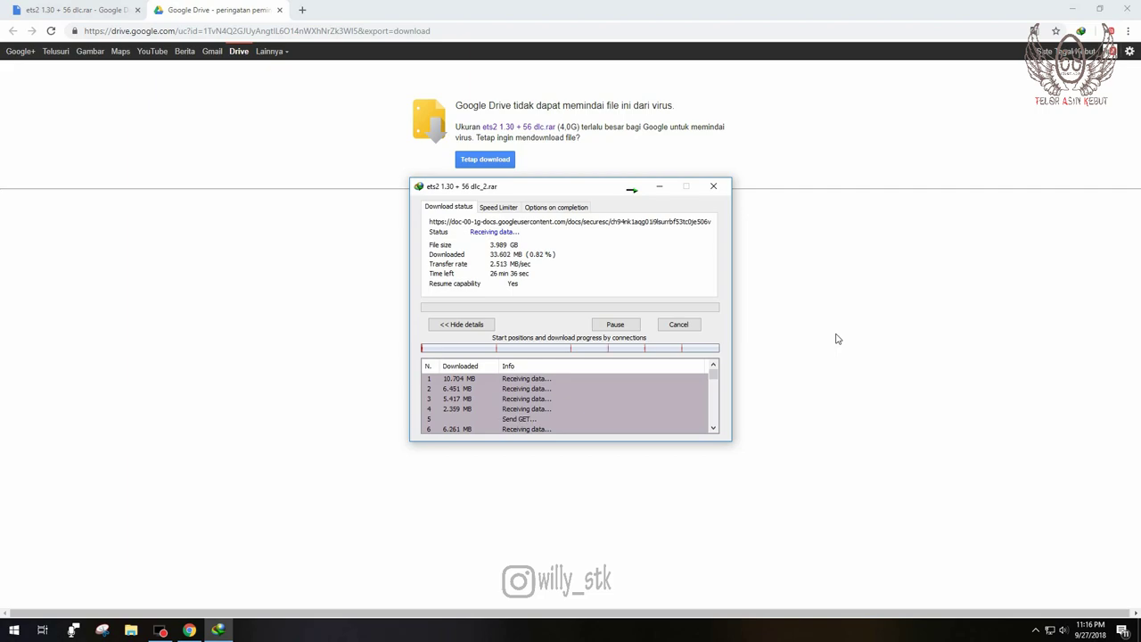
pyautogui.click(679, 324)
pyautogui.click(1071, 8)
pyautogui.click(410, 238)
pyautogui.rightClick(410, 238)
pyautogui.click(465, 289)
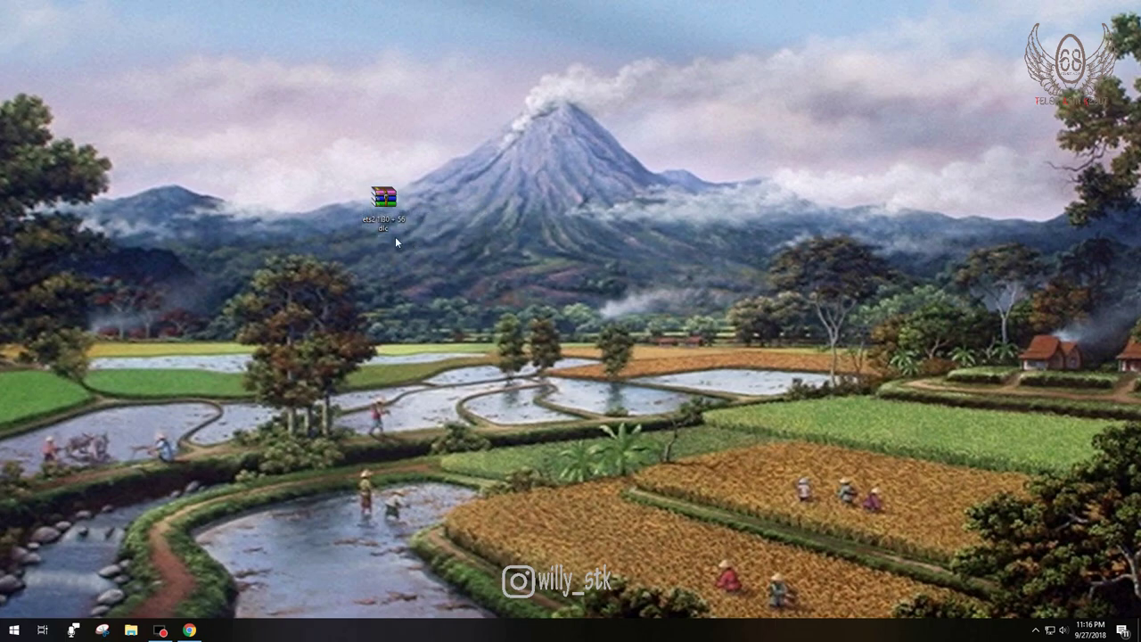
pyautogui.doubleClick(384, 207)
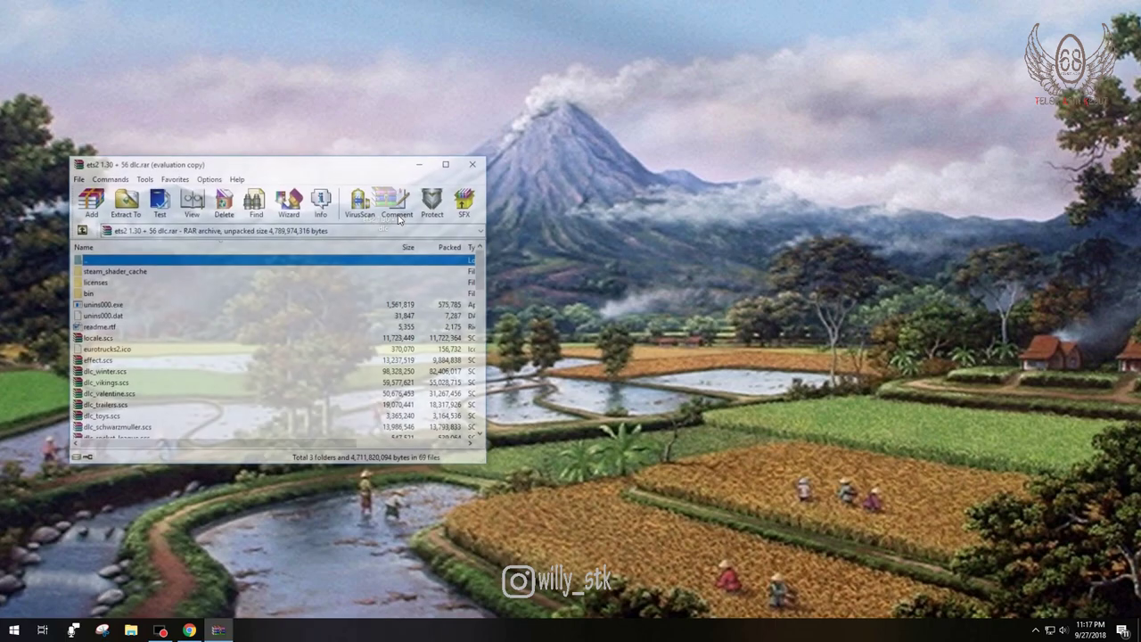
pyautogui.moveTo(367, 170); pyautogui.dragTo(725, 103)
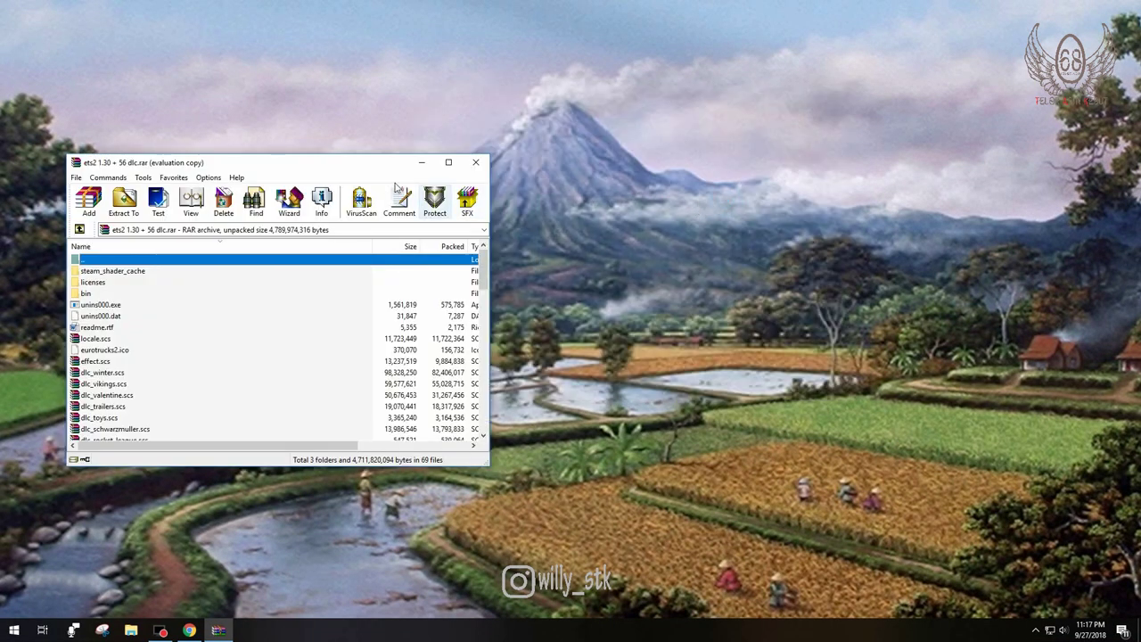
pyautogui.moveTo(339, 165); pyautogui.dragTo(387, 159)
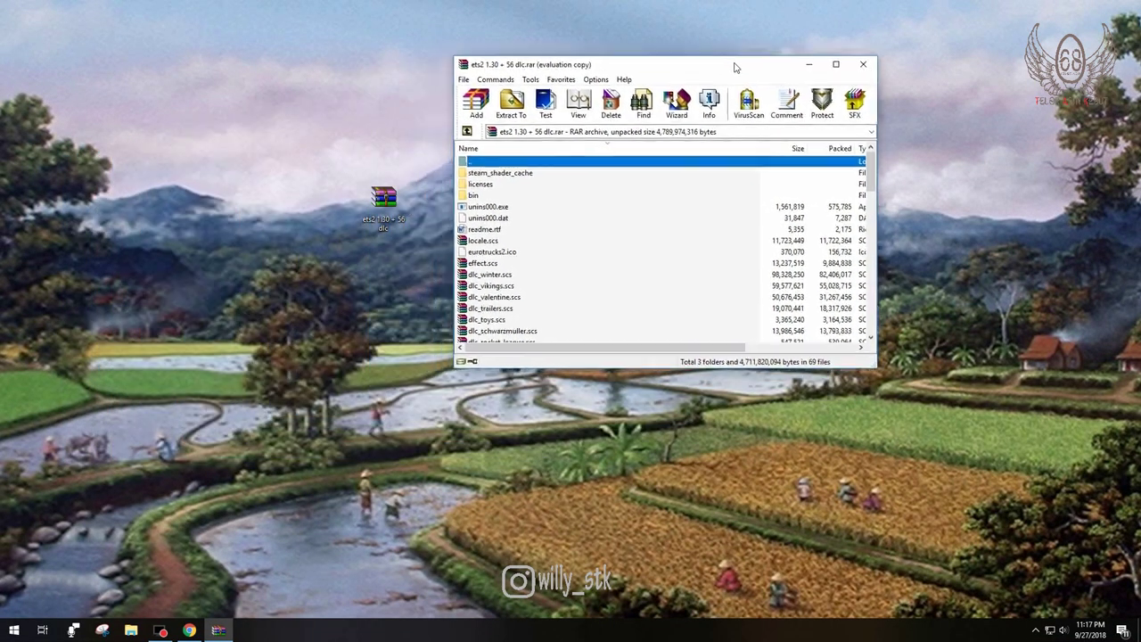
pyautogui.moveTo(736, 69); pyautogui.dragTo(757, 66)
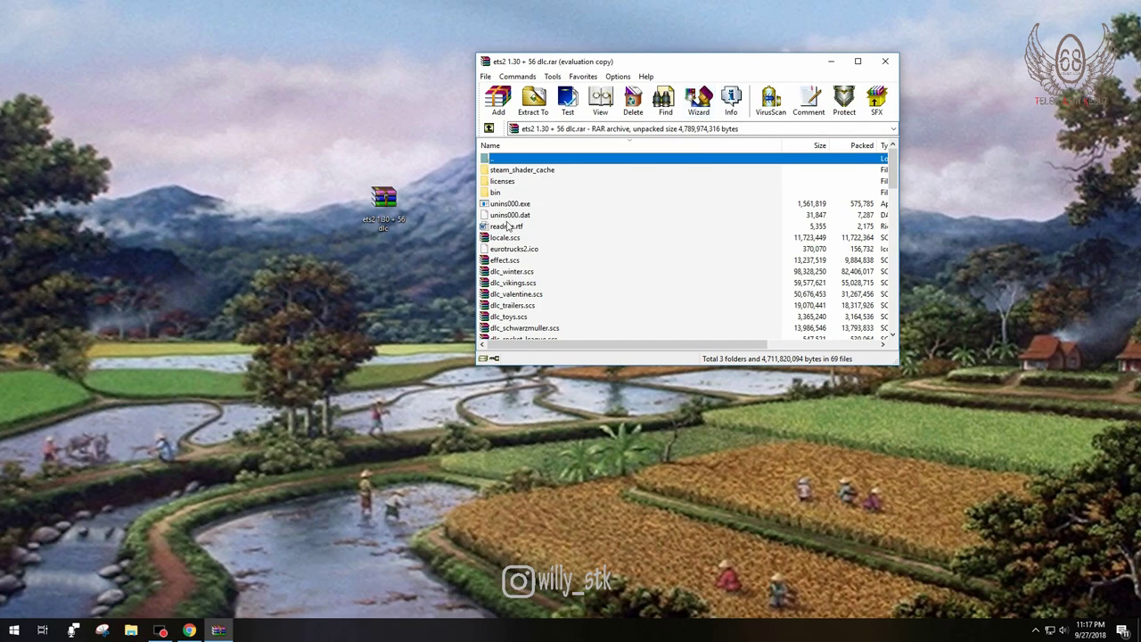
pyautogui.scroll(-2, 507, 227)
pyautogui.scroll(-10, 499, 200)
pyautogui.scroll(-7, 506, 276)
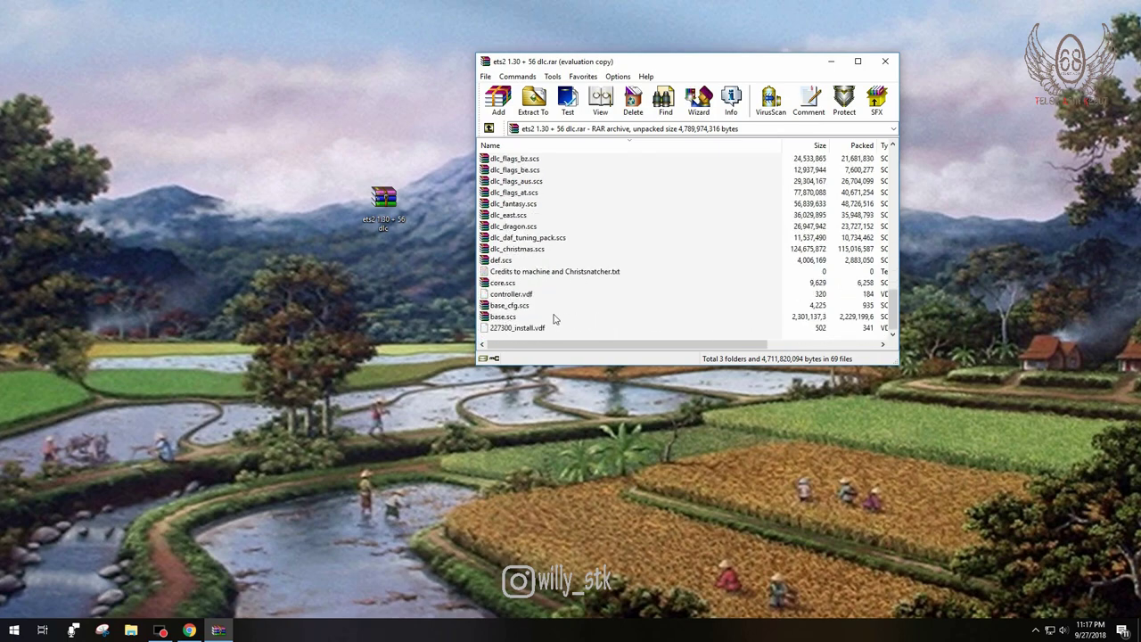
pyautogui.scroll(6, 555, 320)
pyautogui.scroll(4, 561, 328)
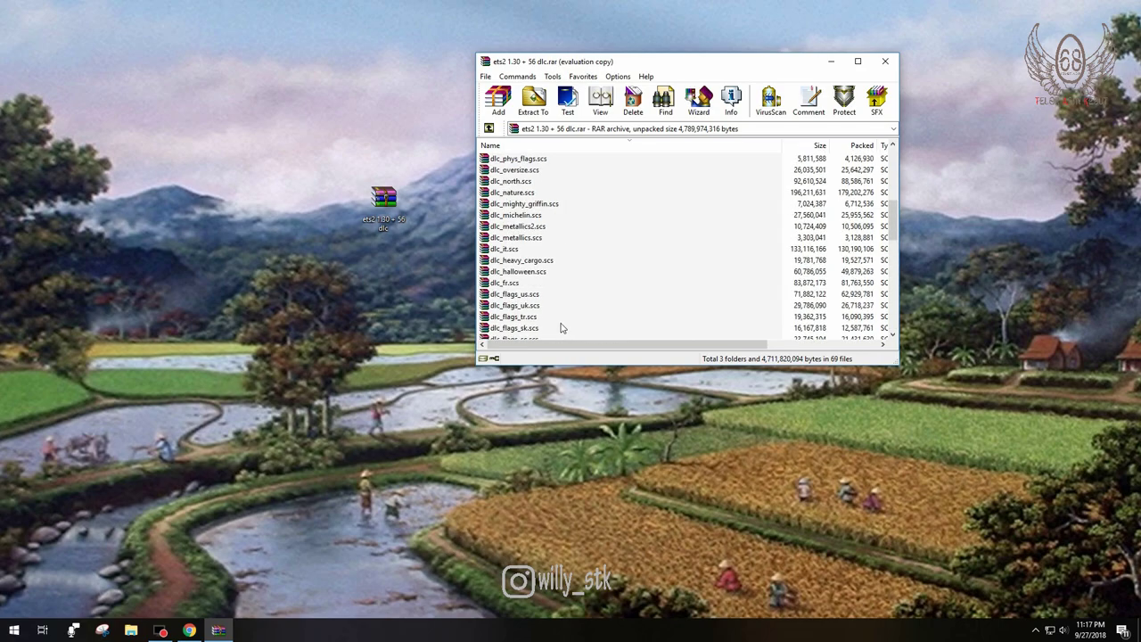
pyautogui.click(411, 295)
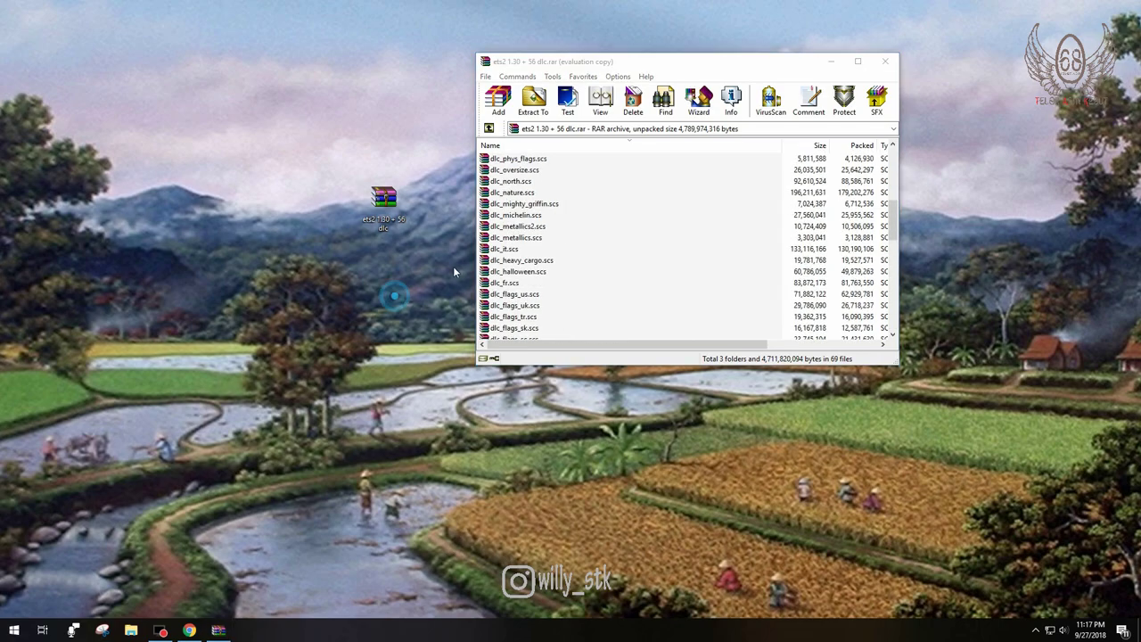
pyautogui.click(889, 61)
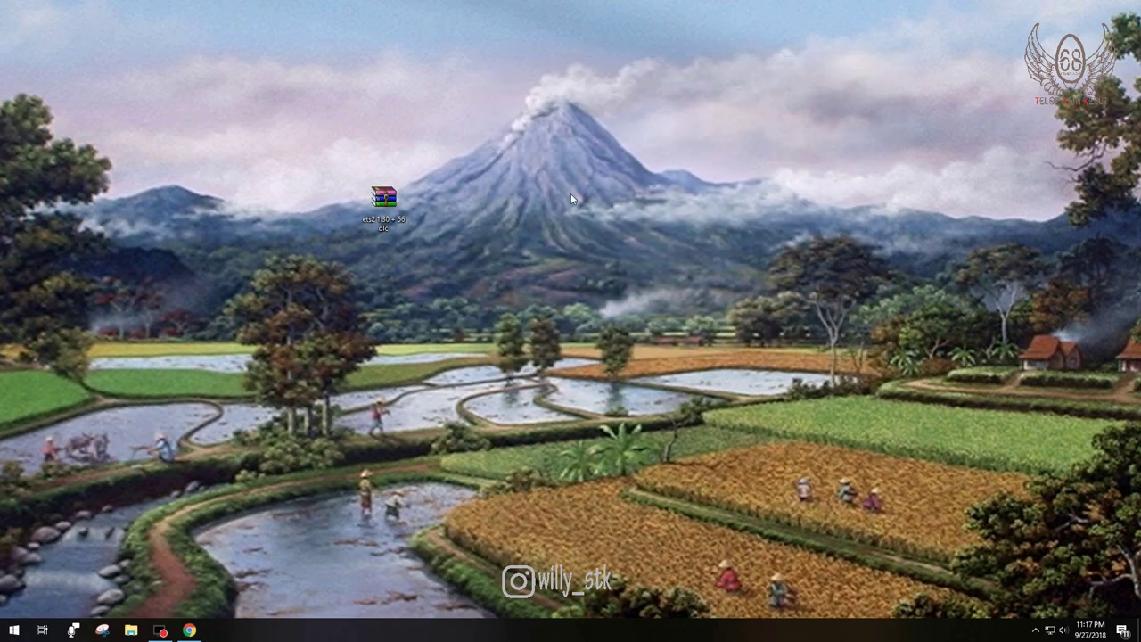
# Step: Create a new desktop folder named ets2
pyautogui.rightClick(381, 204)
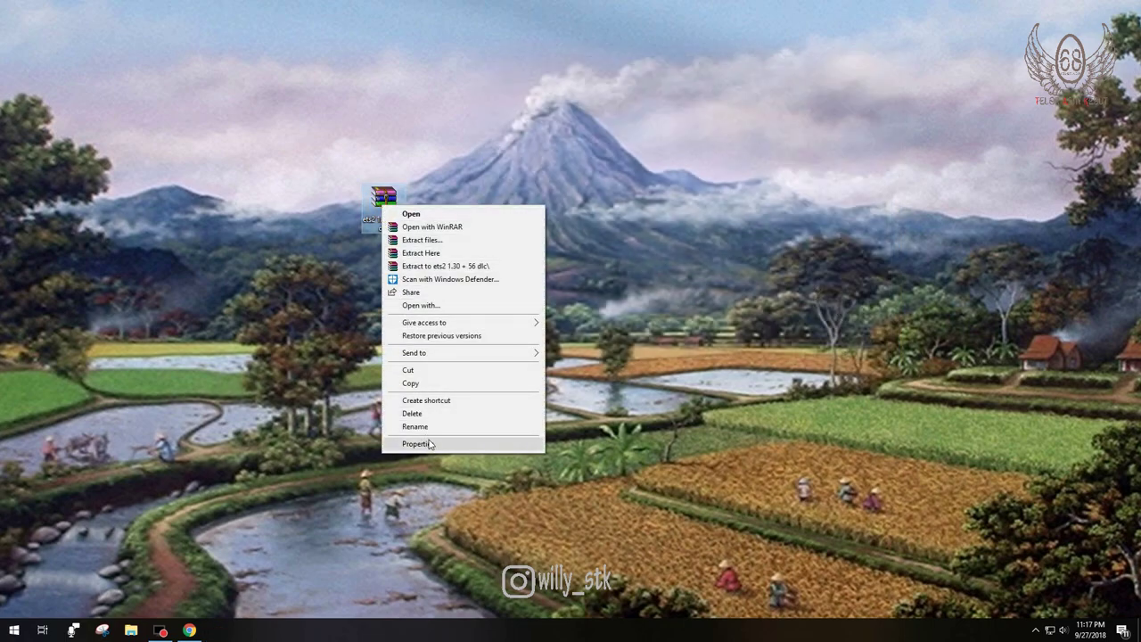
pyautogui.click(298, 374)
pyautogui.rightClick(297, 373)
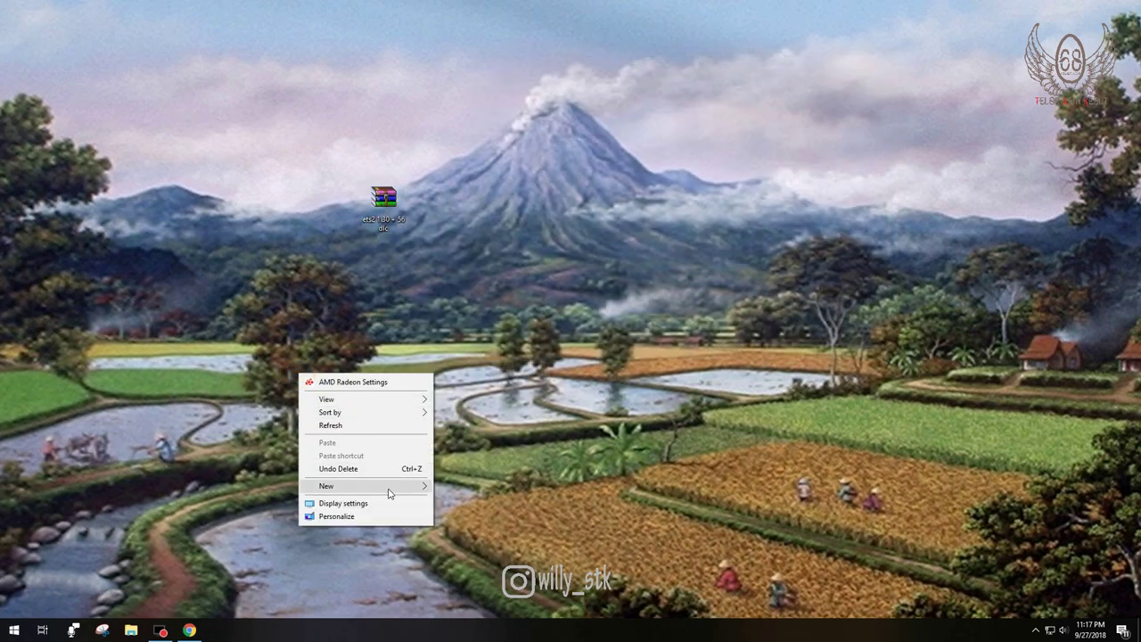
pyautogui.moveTo(412, 490)
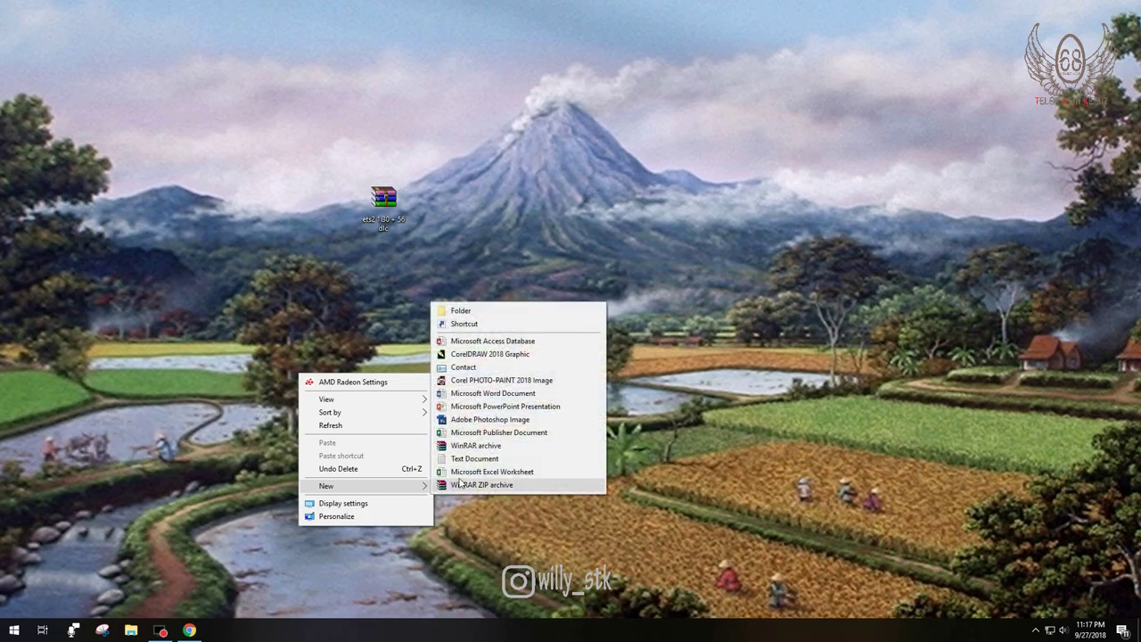
pyautogui.click(487, 312)
pyautogui.write('et')
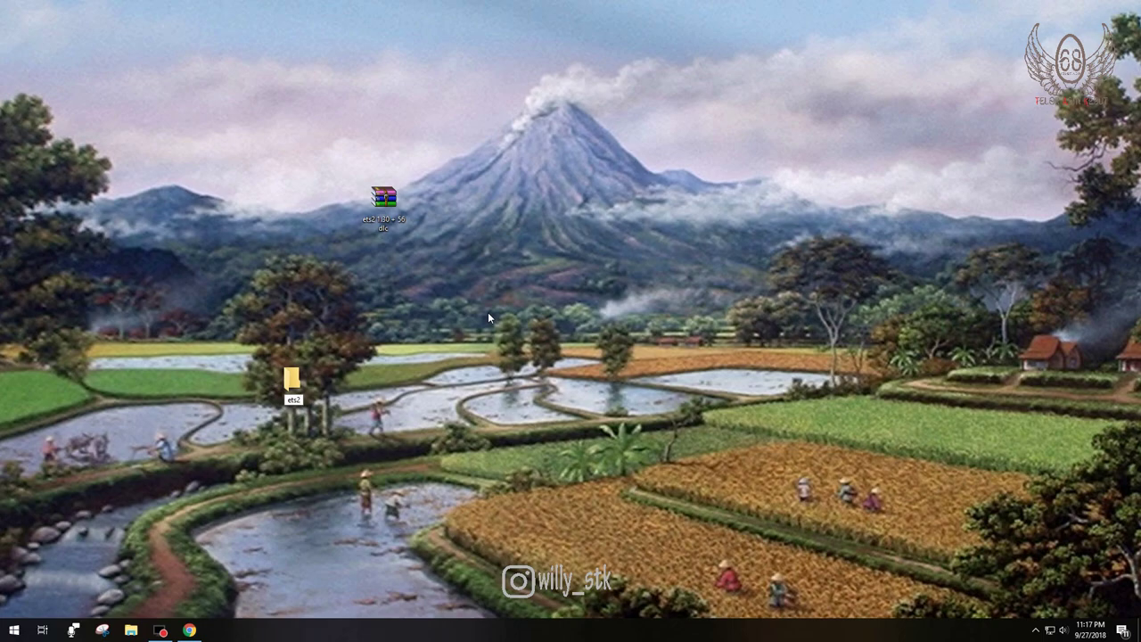
pyautogui.write('s2')
pyautogui.press('Return')
# Step: Run Extract Here on the ets2 archive, then delete the stray bin folder it produced
pyautogui.click(392, 212)
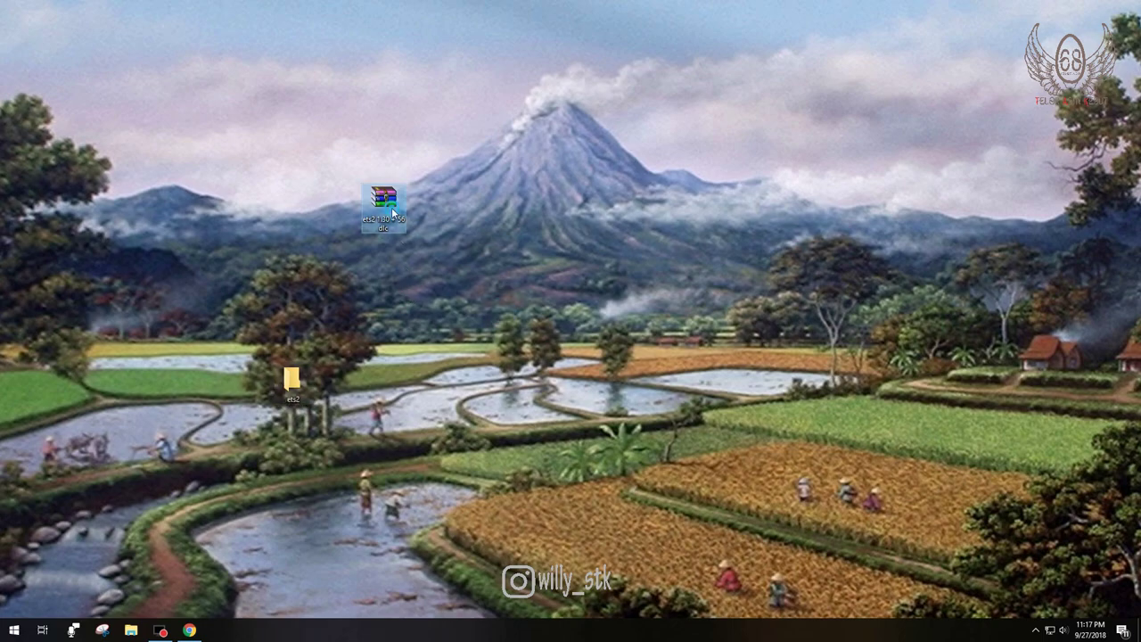
pyautogui.rightClick(392, 212)
pyautogui.click(415, 256)
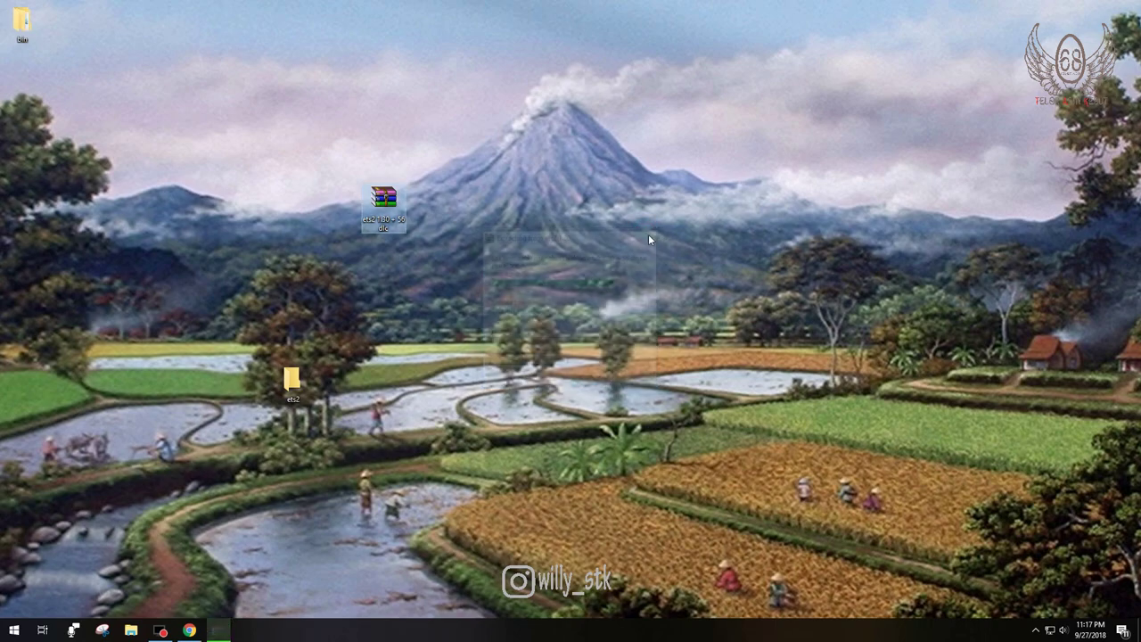
pyautogui.moveTo(124, 225); pyautogui.dragTo(22, 18)
pyautogui.press('Delete')
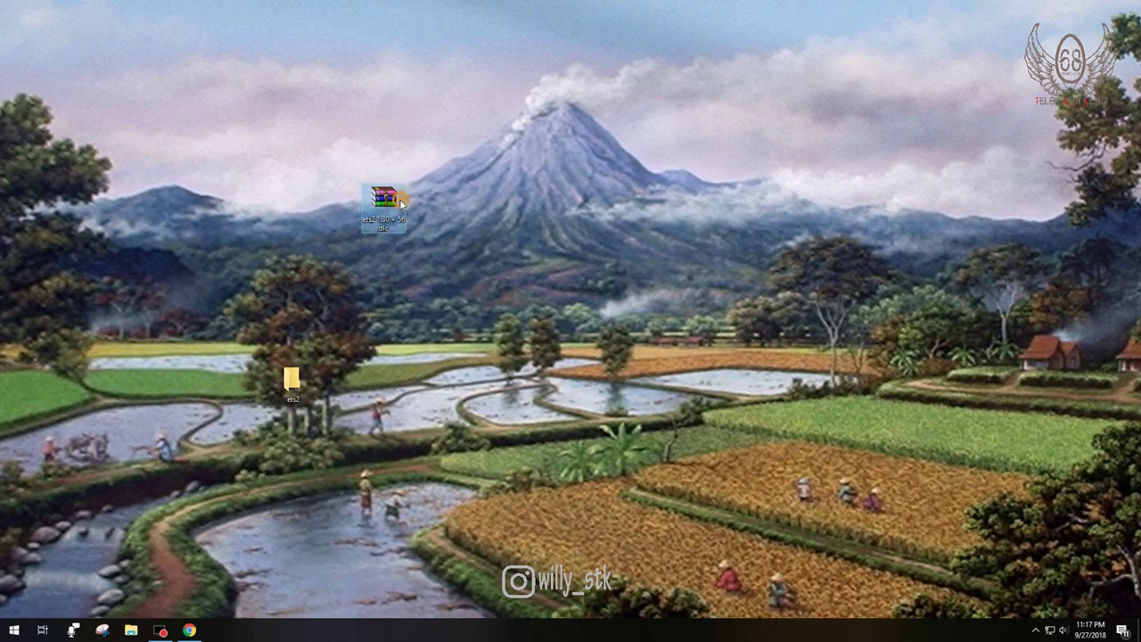
# Step: Extract the ets2 1.30 + 56 dlc archive into the desktop ets2 folder
pyautogui.rightClick(401, 203)
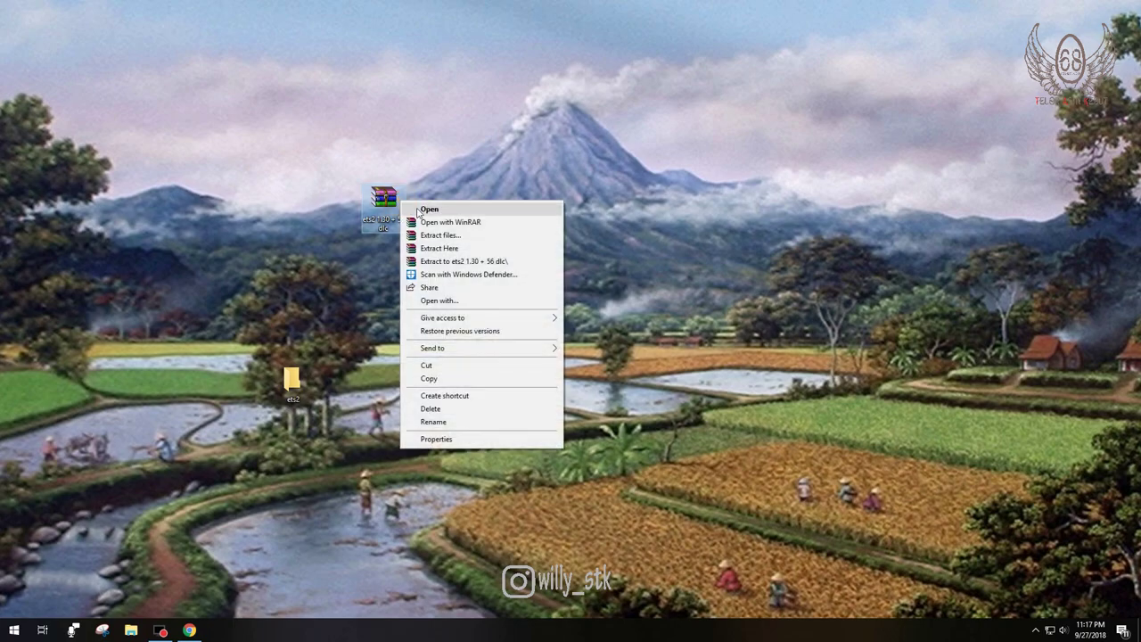
pyautogui.click(440, 235)
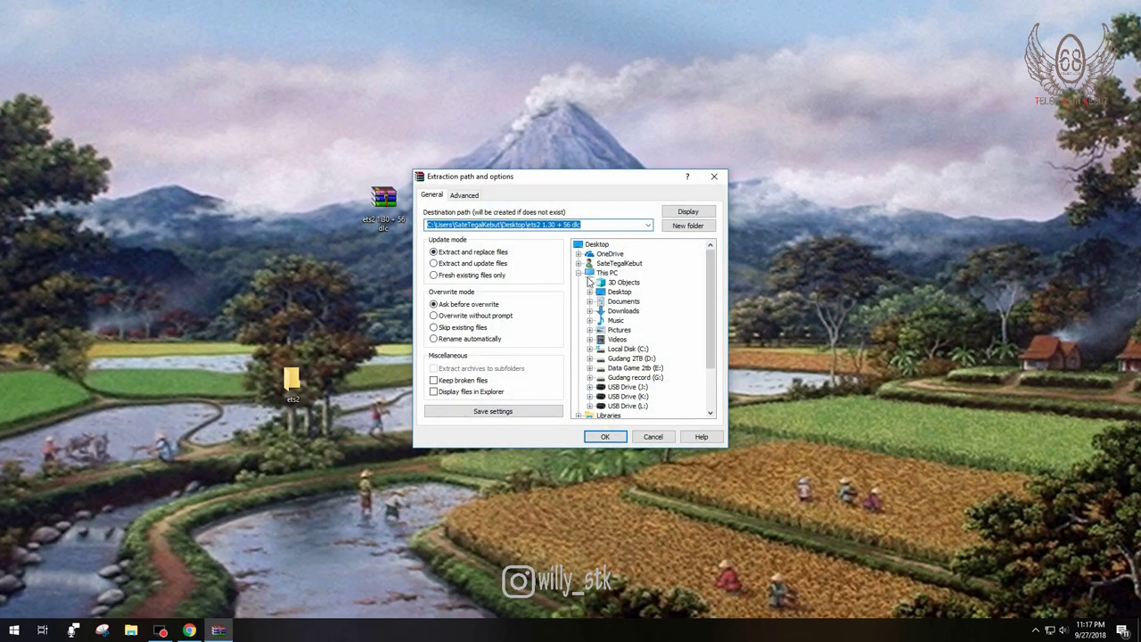
pyautogui.click(593, 245)
pyautogui.doubleClick(595, 245)
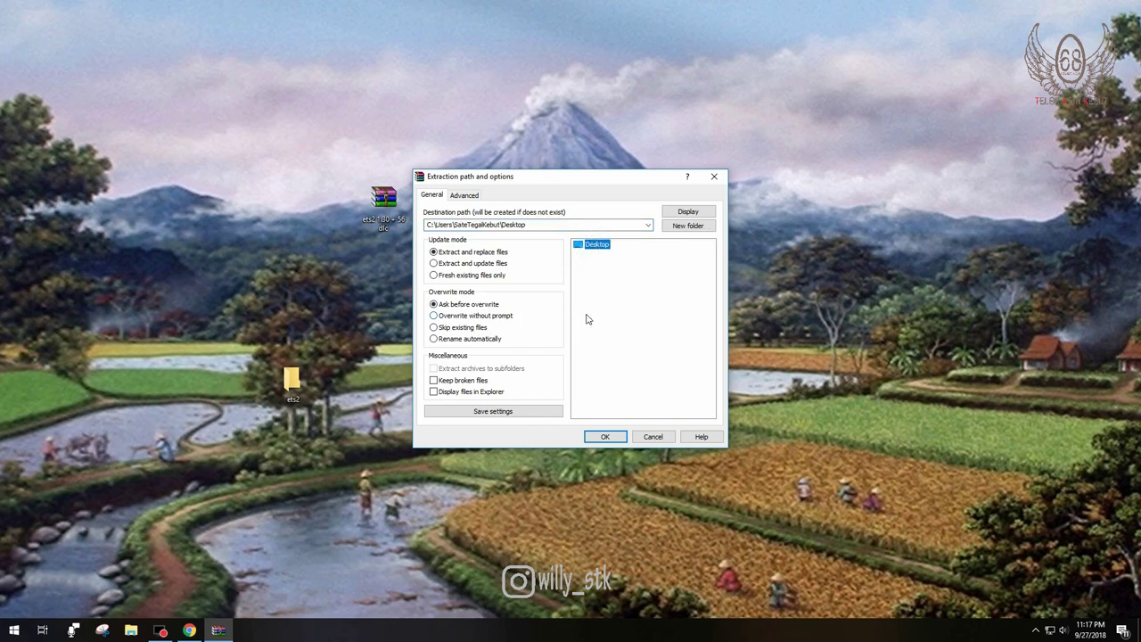
pyautogui.doubleClick(595, 245)
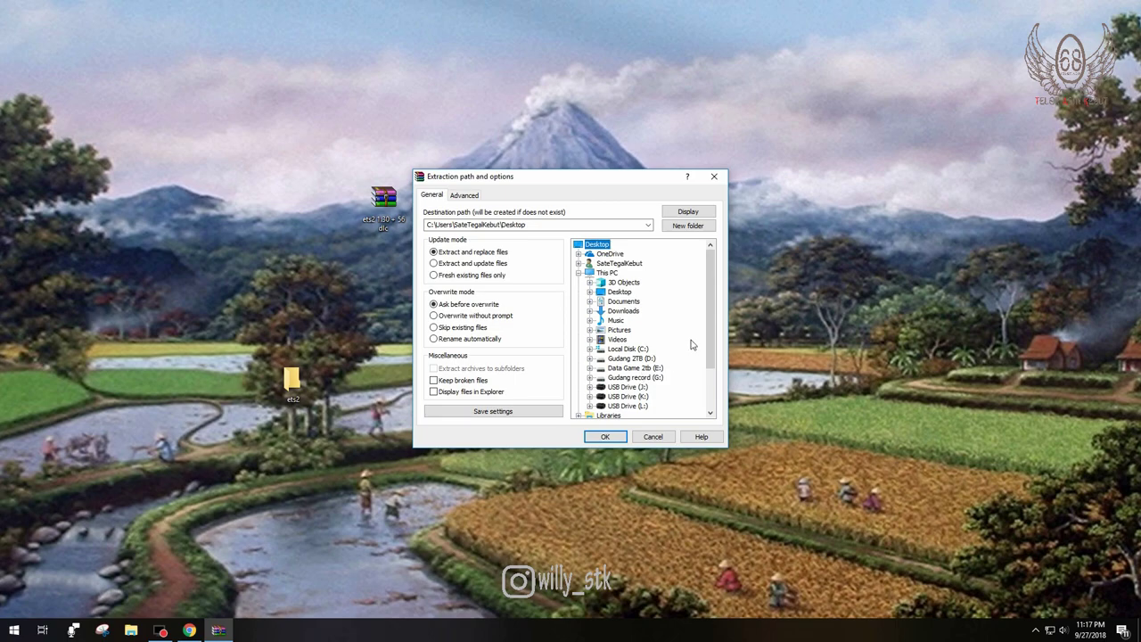
pyautogui.moveTo(716, 297); pyautogui.dragTo(720, 336)
pyautogui.click(602, 406)
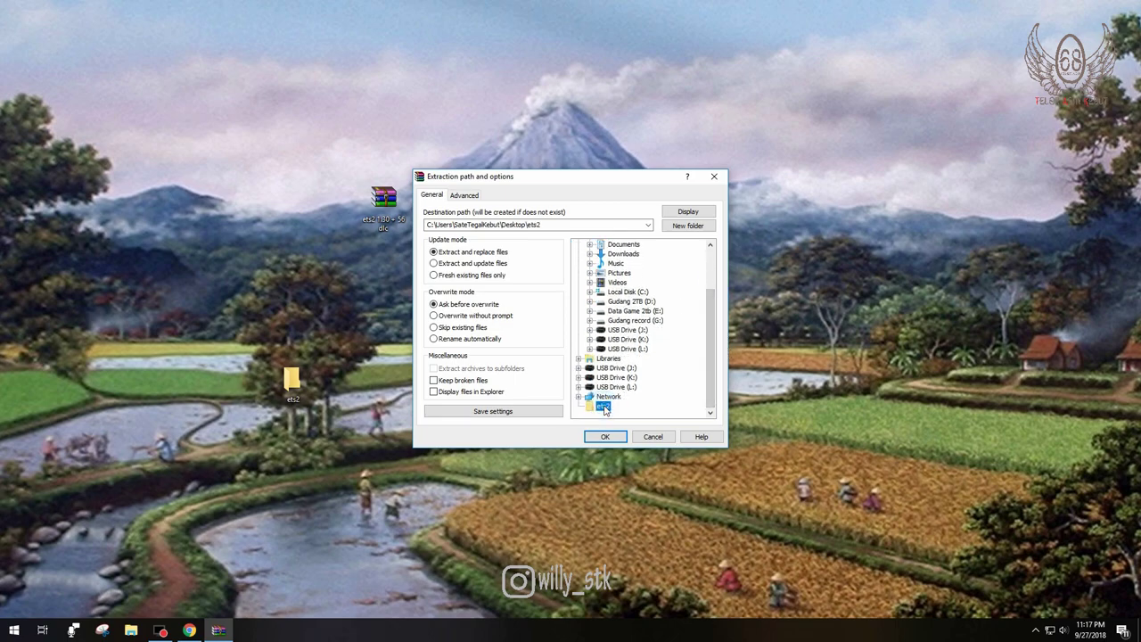
pyautogui.click(606, 436)
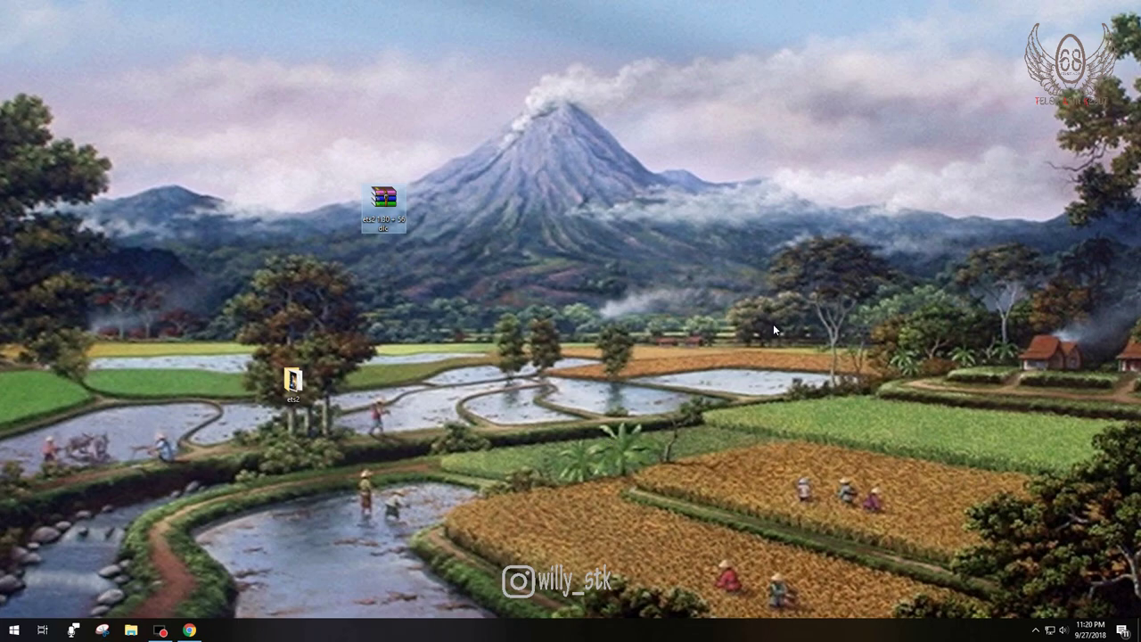
# Step: Refresh the desktop, open the ets2 folder maximized, and browse its 72 extracted items
pyautogui.rightClick(513, 228)
pyautogui.click(547, 277)
pyautogui.doubleClick(294, 384)
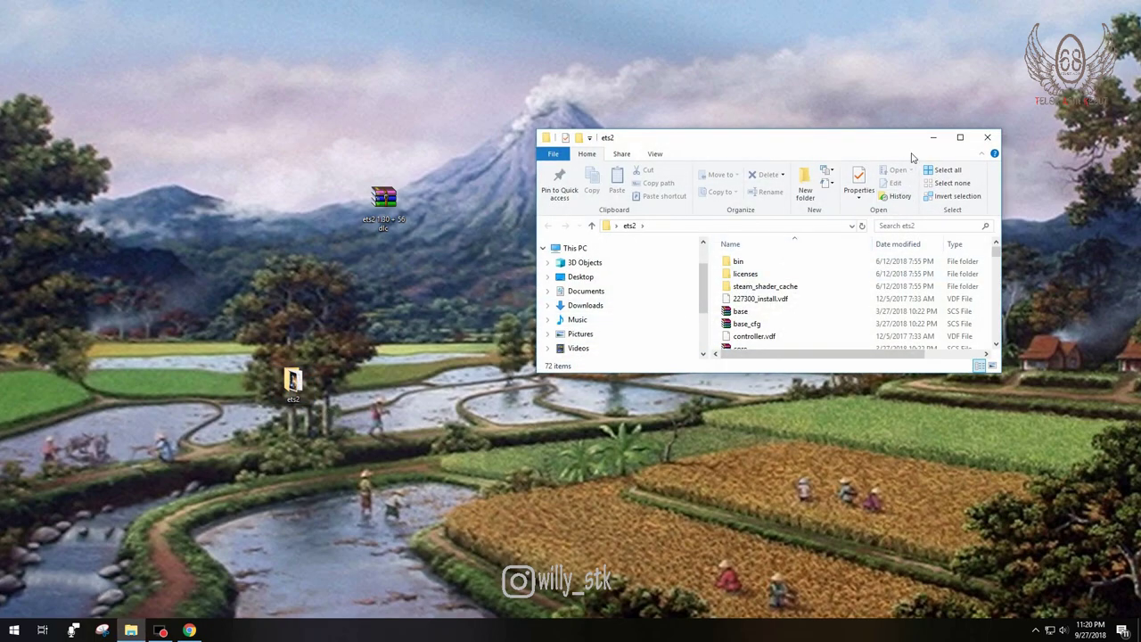
pyautogui.click(960, 137)
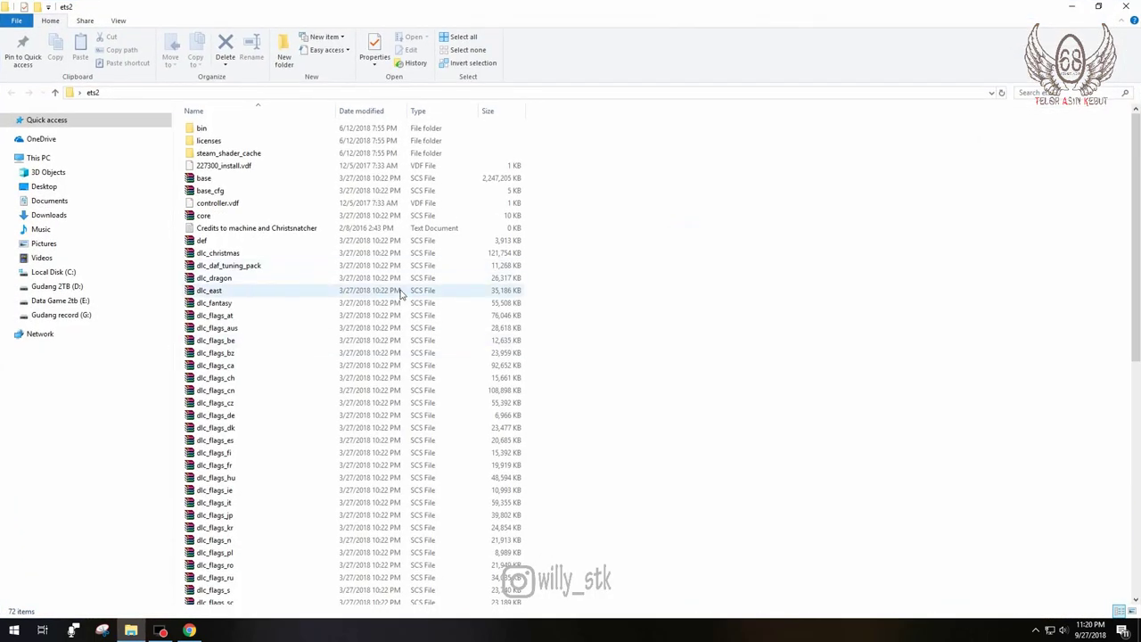
pyautogui.scroll(-3, 660, 176)
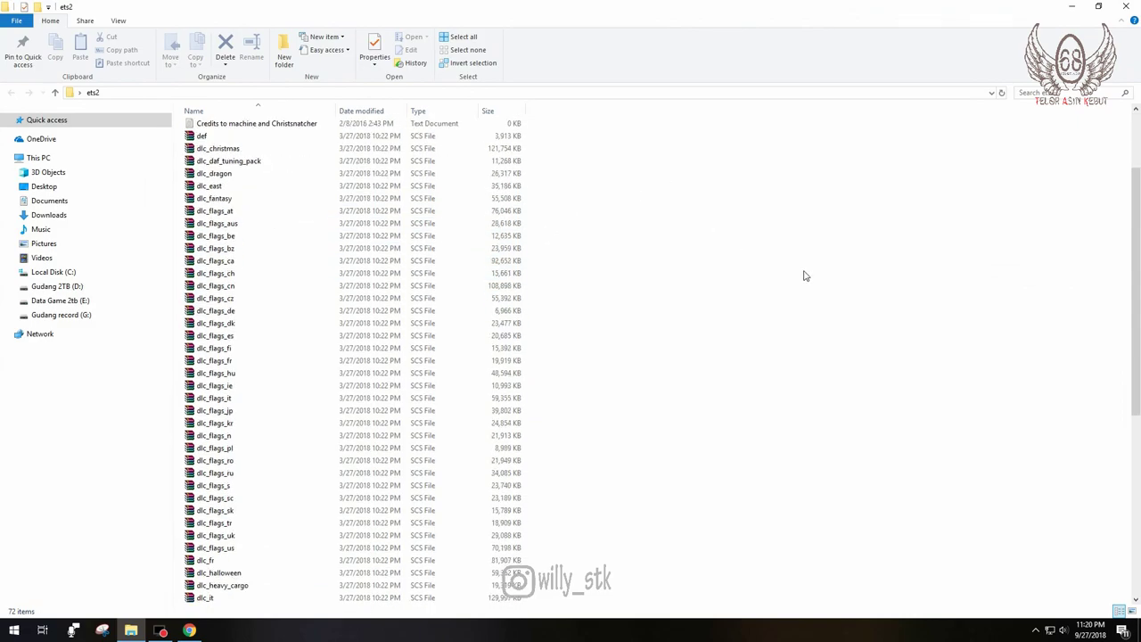
pyautogui.scroll(3, 624, 321)
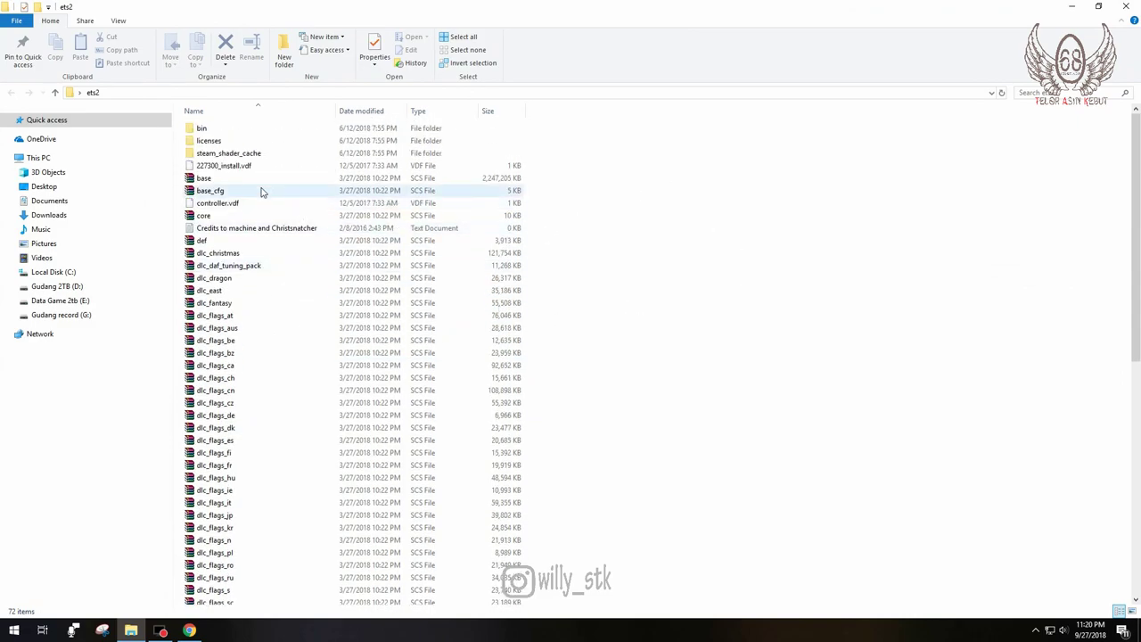
pyautogui.moveTo(636, 119); pyautogui.dragTo(249, 613)
pyautogui.click(731, 298)
pyautogui.scroll(5, 589, 344)
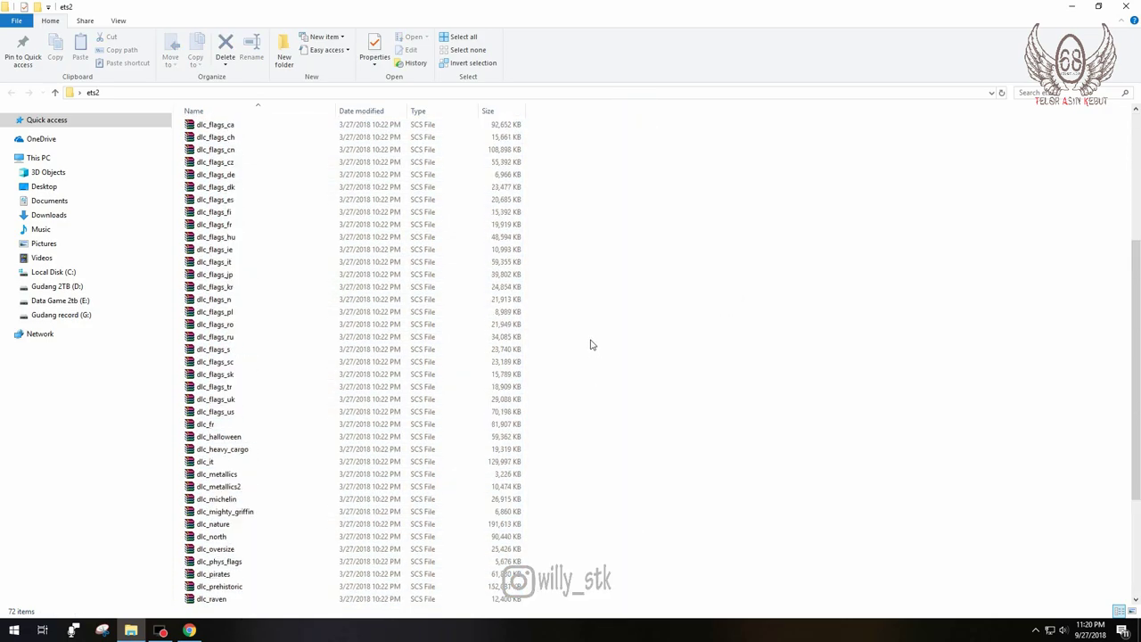
pyautogui.scroll(6, 589, 344)
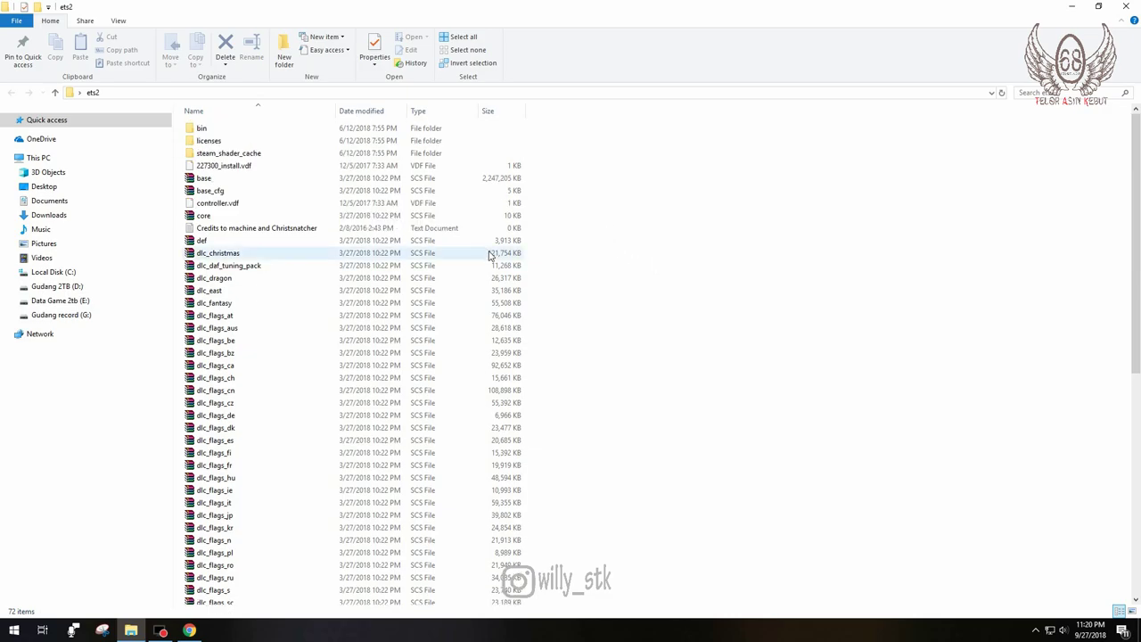
# Step: Open ets2's bin folder and check the contents of win_x64
pyautogui.doubleClick(205, 129)
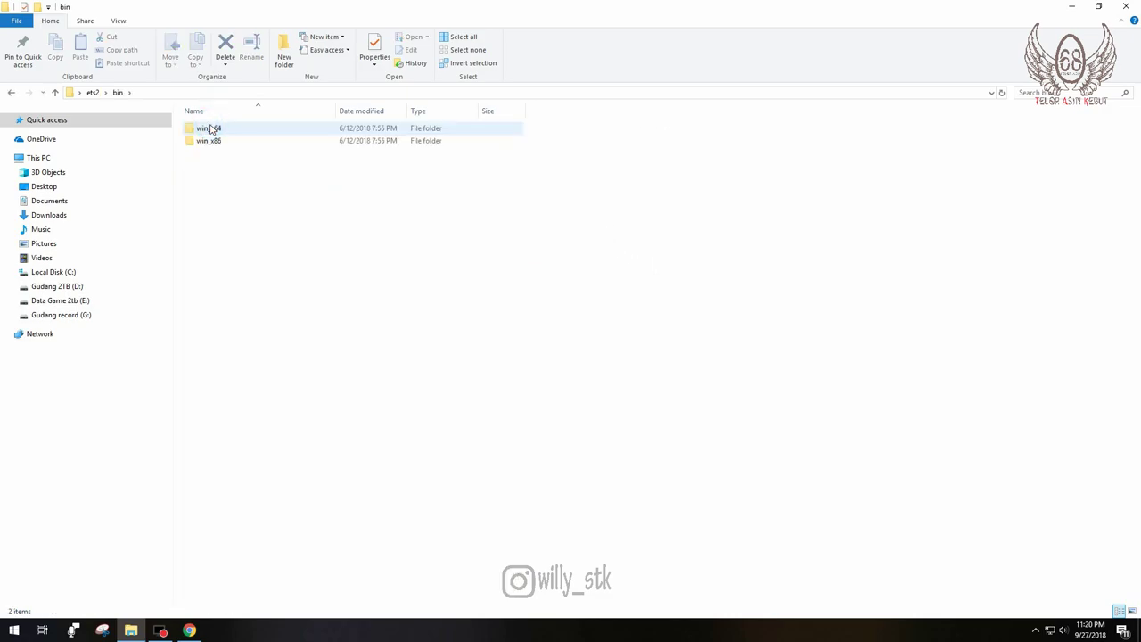
pyautogui.press('BackSpace')
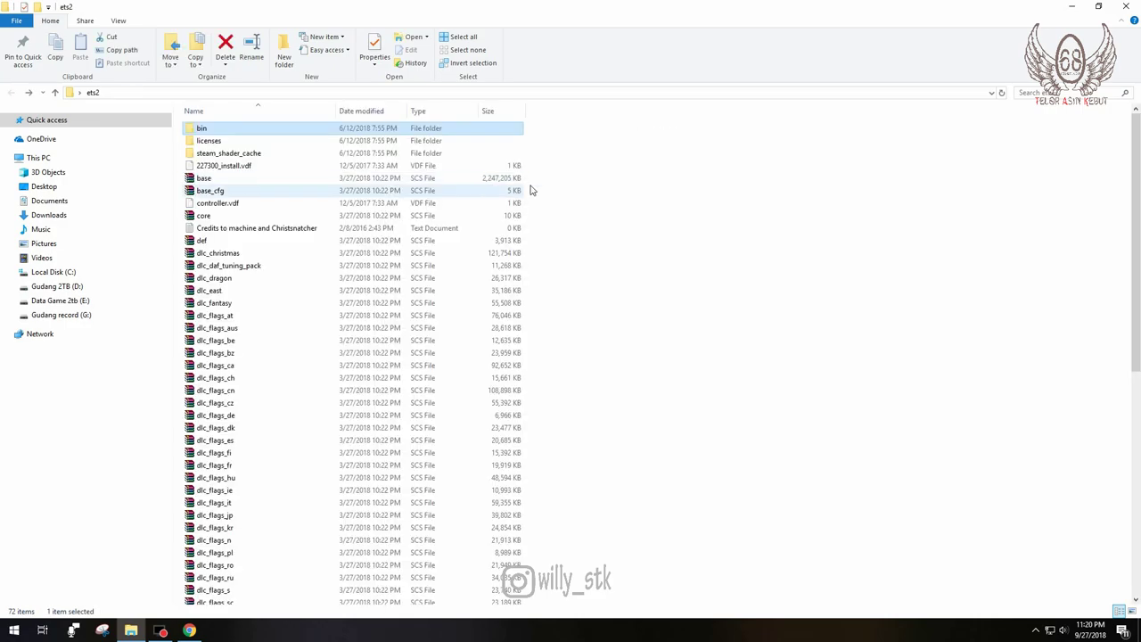
pyautogui.doubleClick(202, 129)
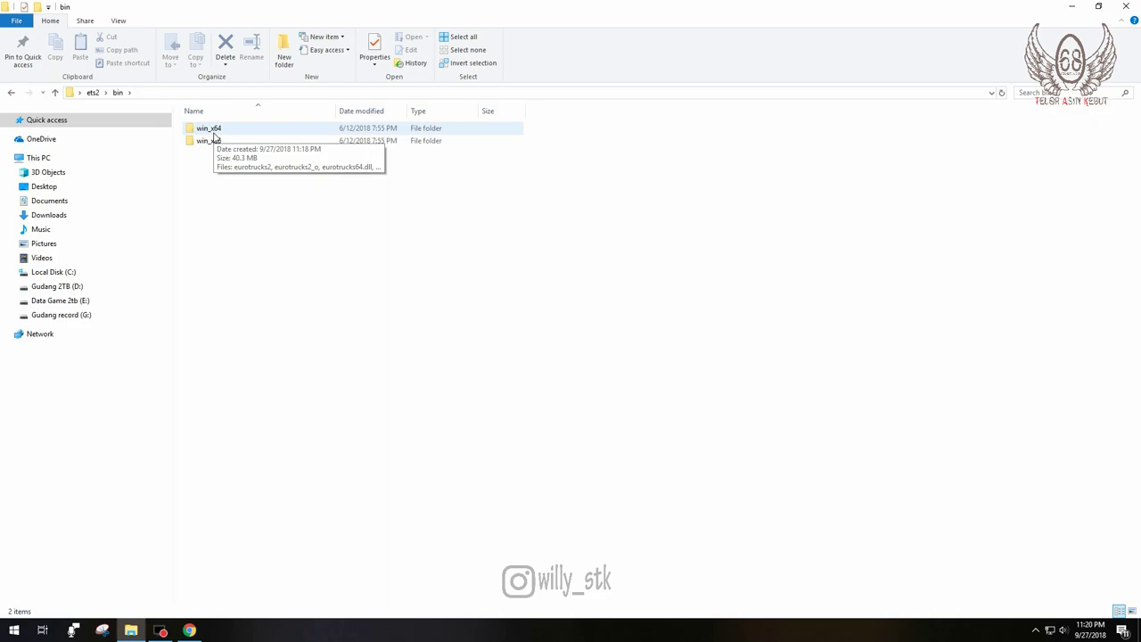
pyautogui.doubleClick(212, 130)
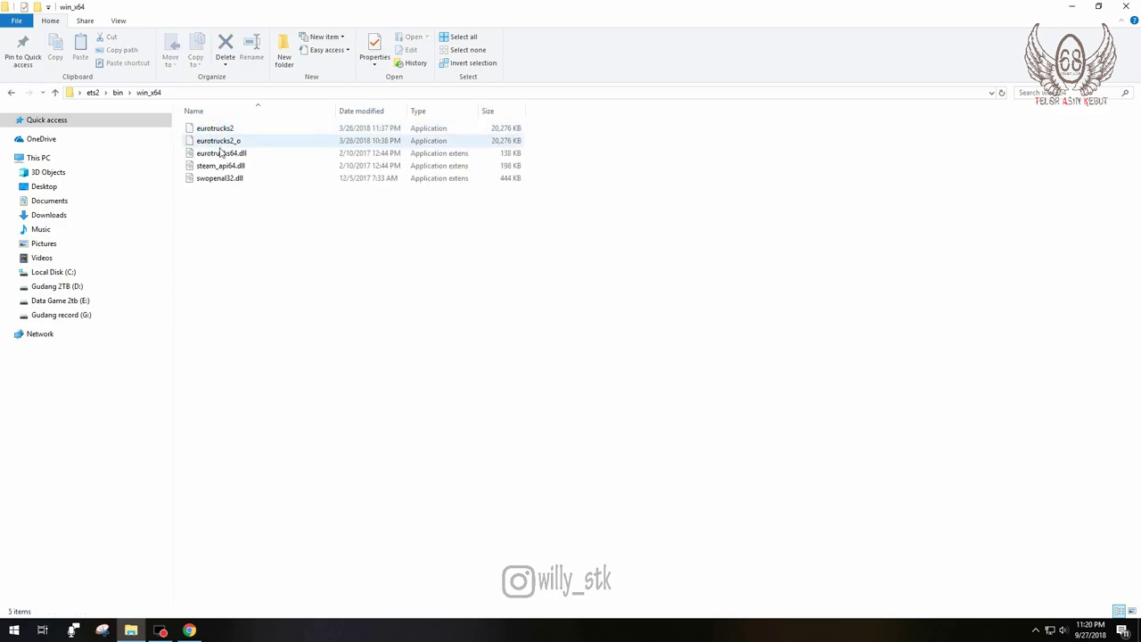
pyautogui.hotkey('alt', 'Left')
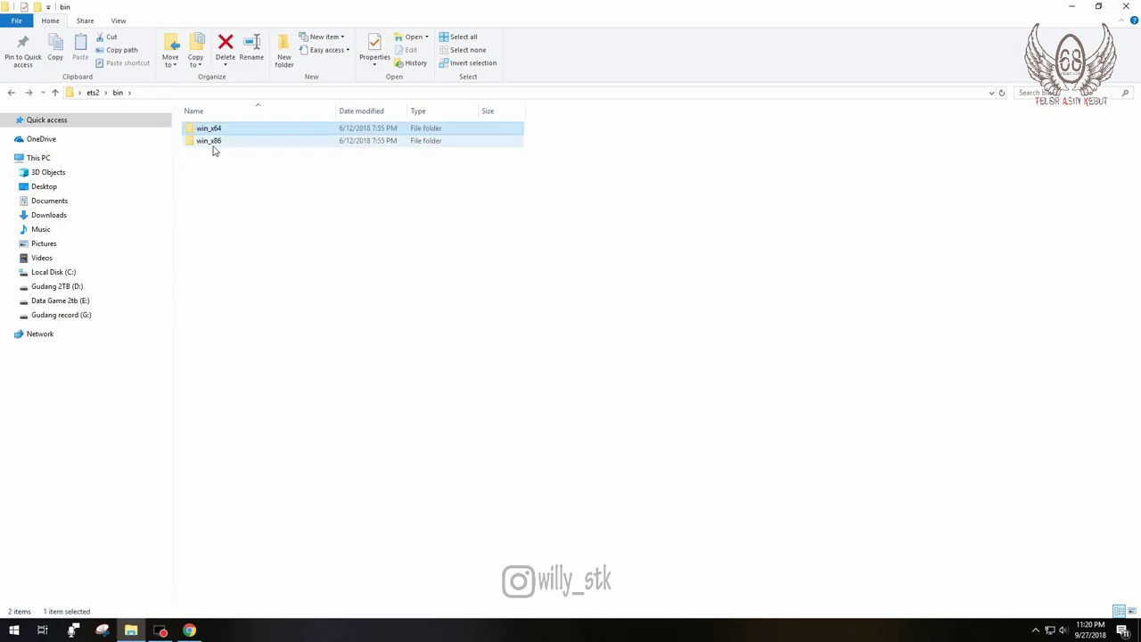
# Step: Open bin\win_x86, refresh the file list, and launch eurotrucks2
pyautogui.moveTo(213, 151)
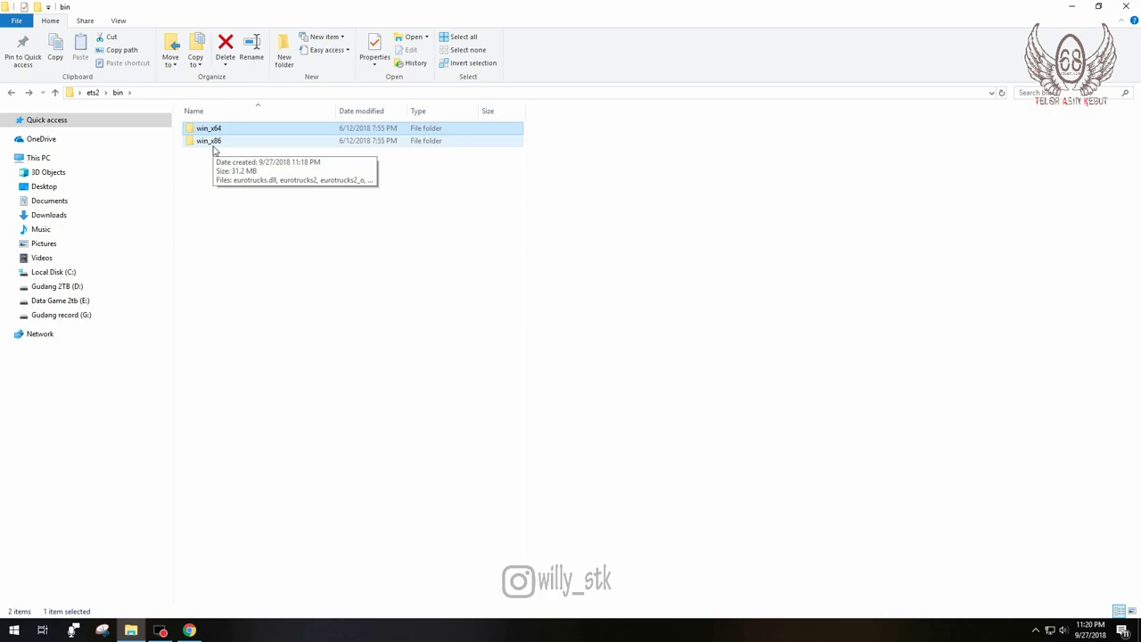
pyautogui.doubleClick(212, 143)
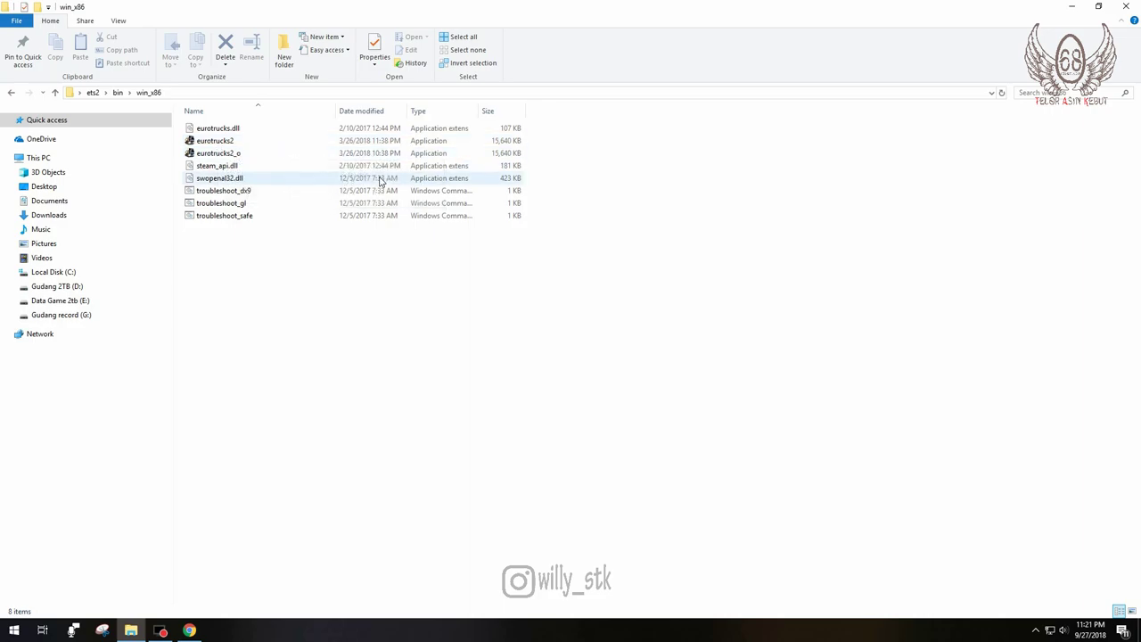
pyautogui.rightClick(261, 261)
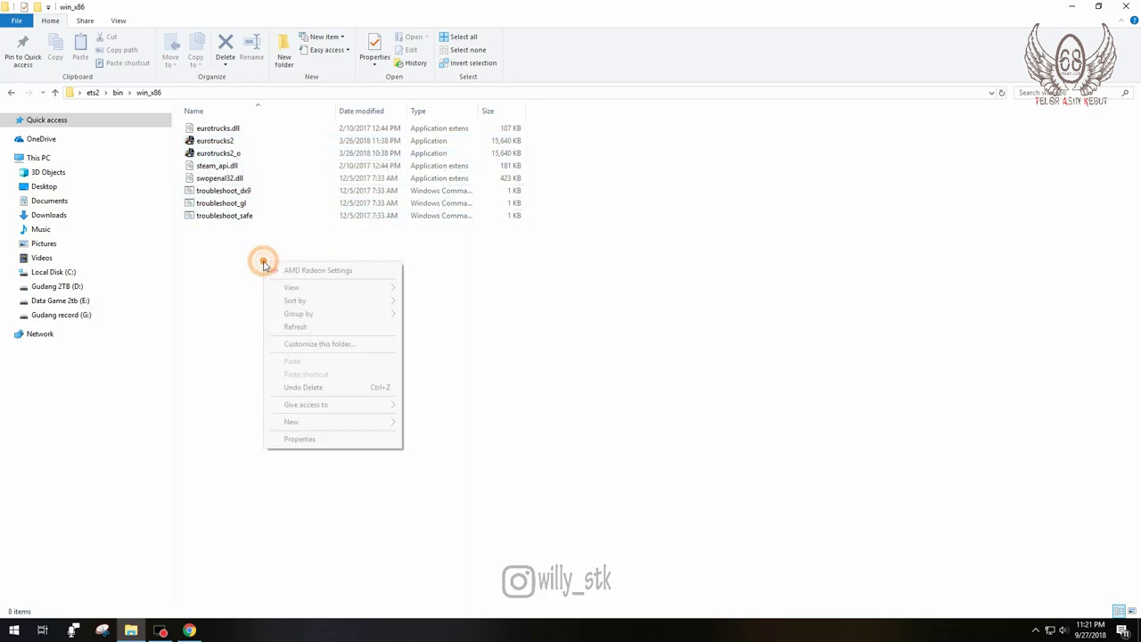
pyautogui.click(294, 327)
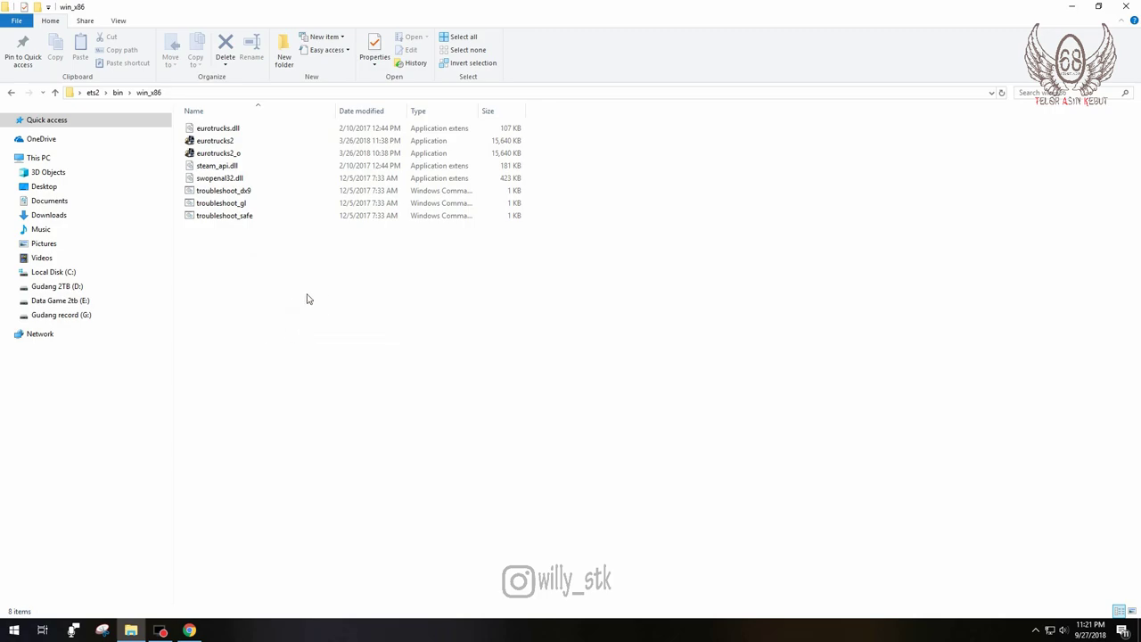
pyautogui.doubleClick(225, 141)
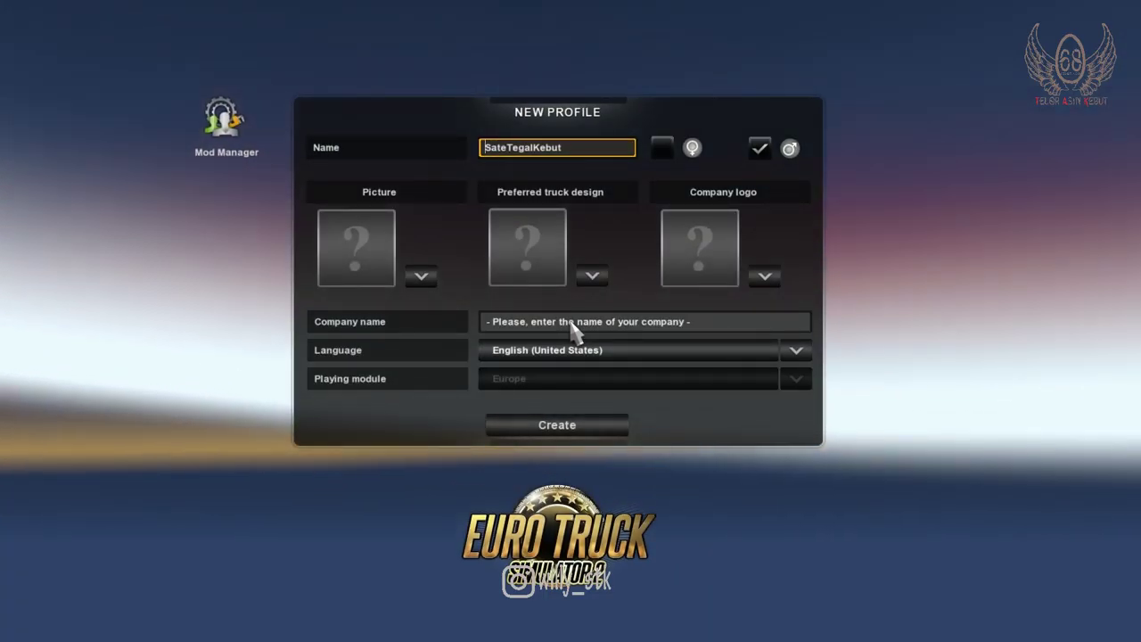
# Step: Clear the default player name and enter 'Telor Asin Kebut :v' as the profile name
pyautogui.press('Delete')
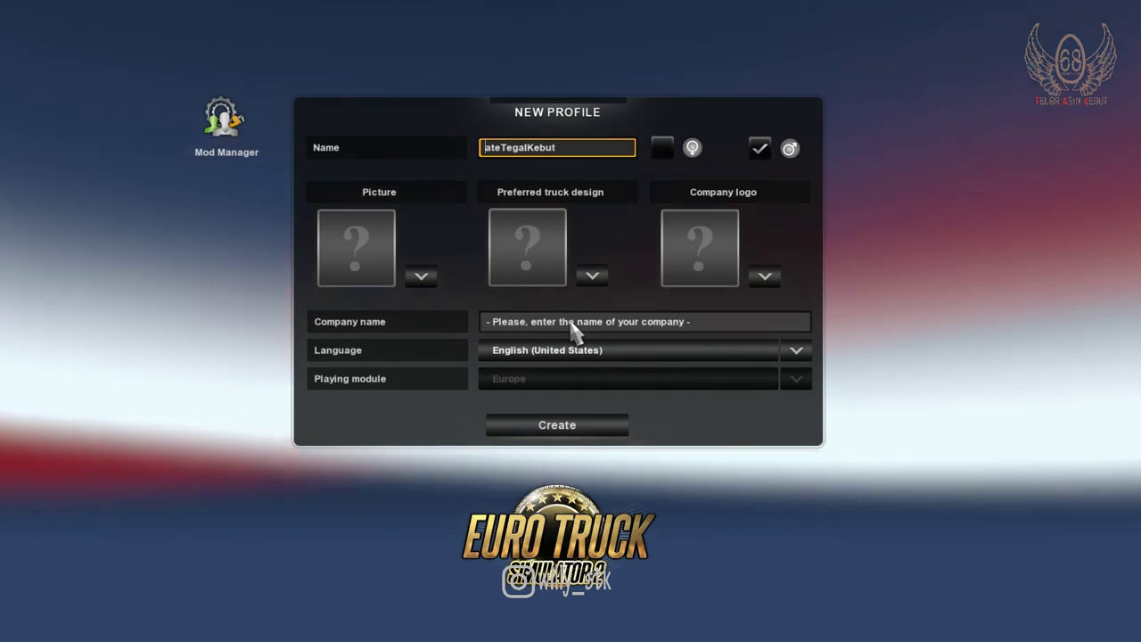
pyautogui.press('Delete')
pyautogui.press('Delete')
pyautogui.press('Delete')
pyautogui.press('Delete')
pyautogui.press('Delete')
pyautogui.press('Delete')
pyautogui.press('Delete')
pyautogui.press('Delete')
pyautogui.press('Delete')
pyautogui.press('Delete')
pyautogui.press('Delete')
pyautogui.press('Delete')
pyautogui.press('Delete')
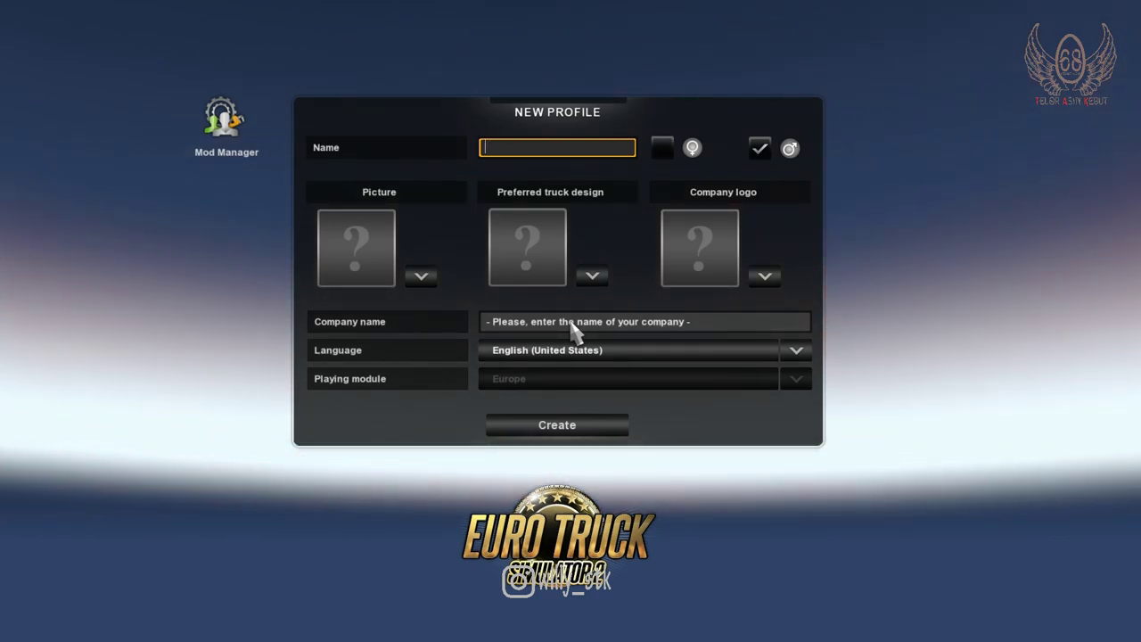
pyautogui.write('Telor')
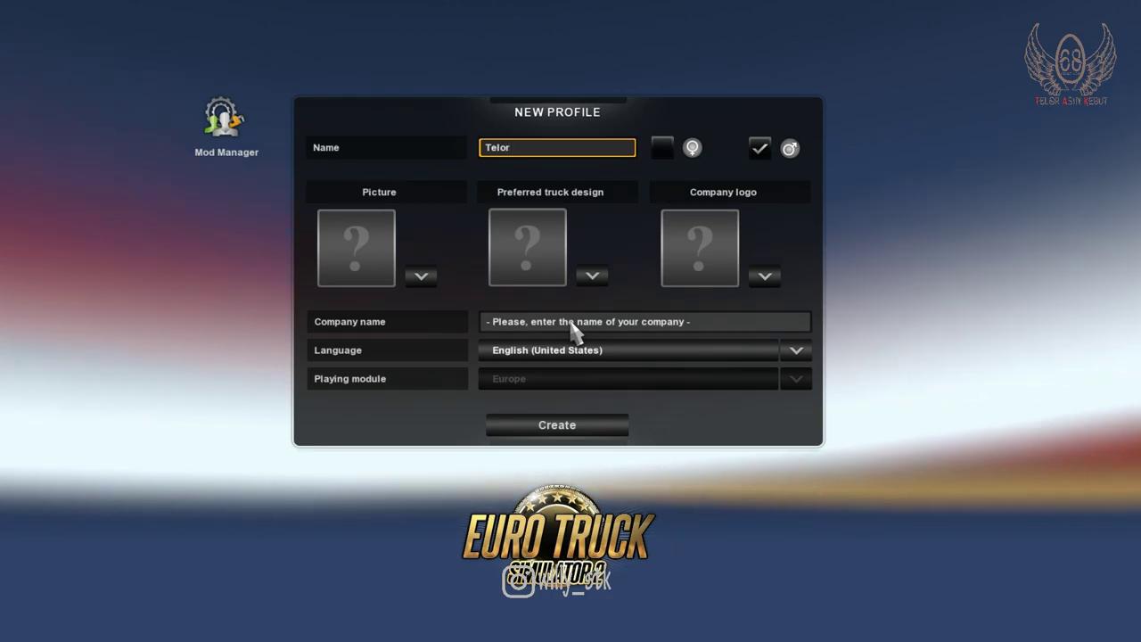
pyautogui.write(' Asin K')
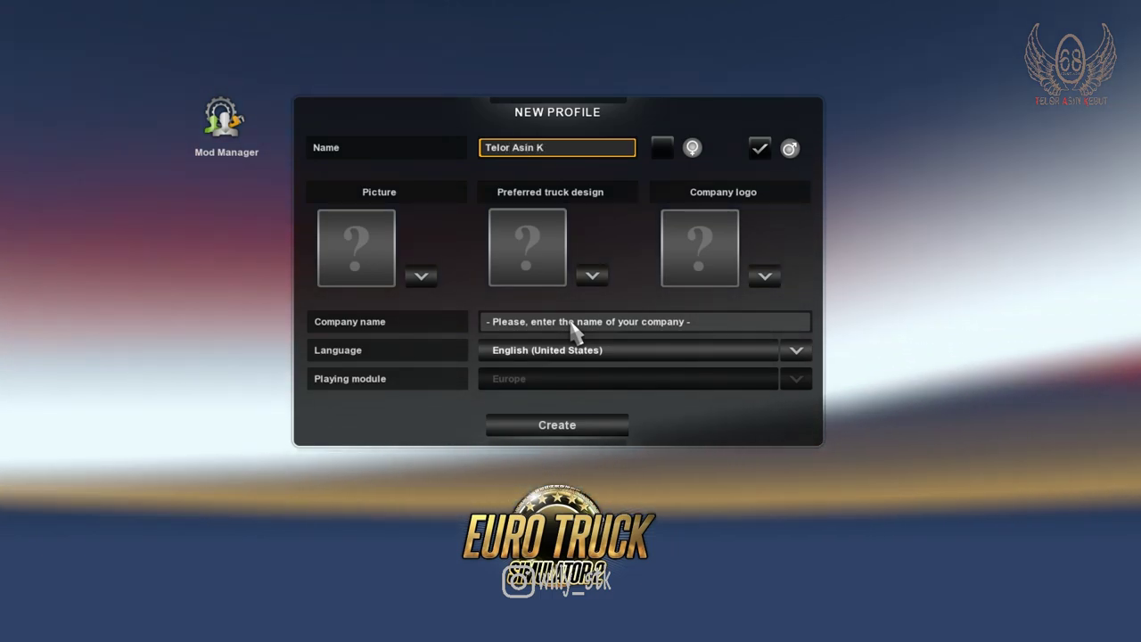
pyautogui.write('ebut :v')
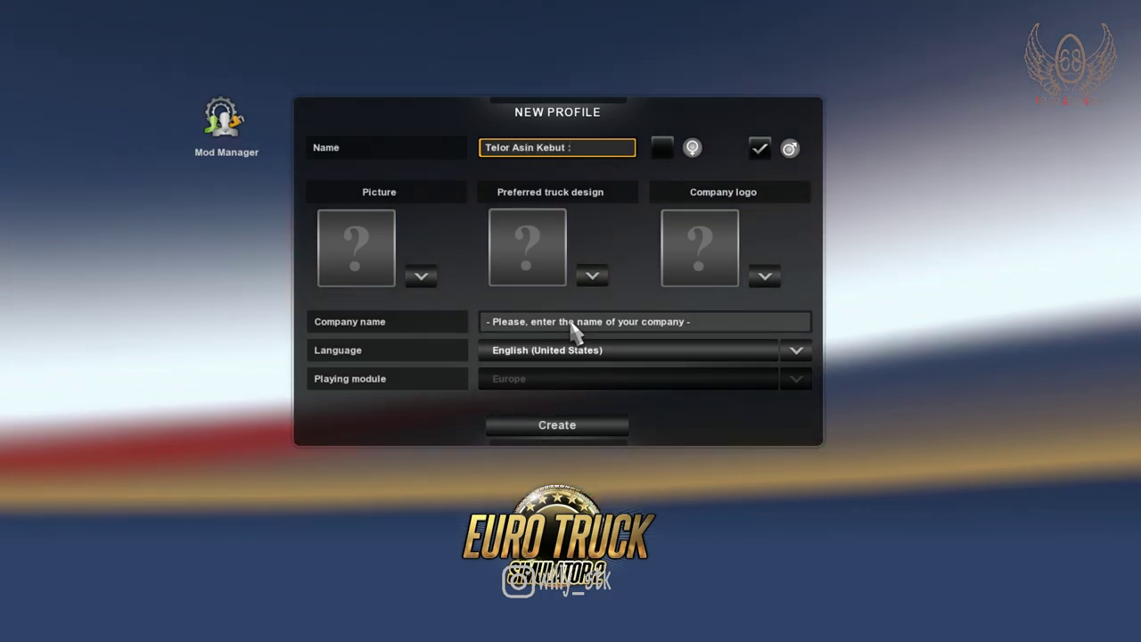